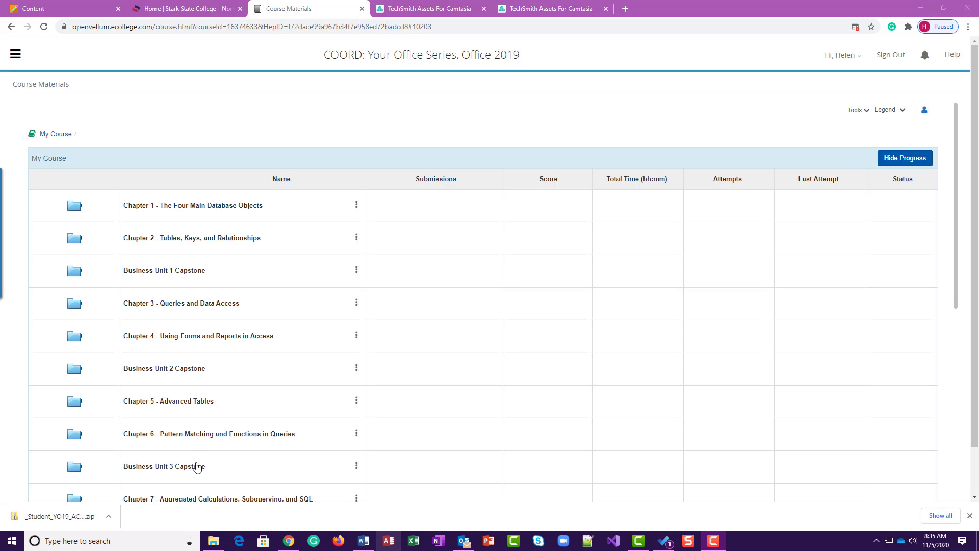
Open the Access Chapter 1 Prepare Case - Putts for Paws Charity Tournament assignment from the Chapter 1 assignments.
{"action": "left_click", "coordinate": [148, 207]}
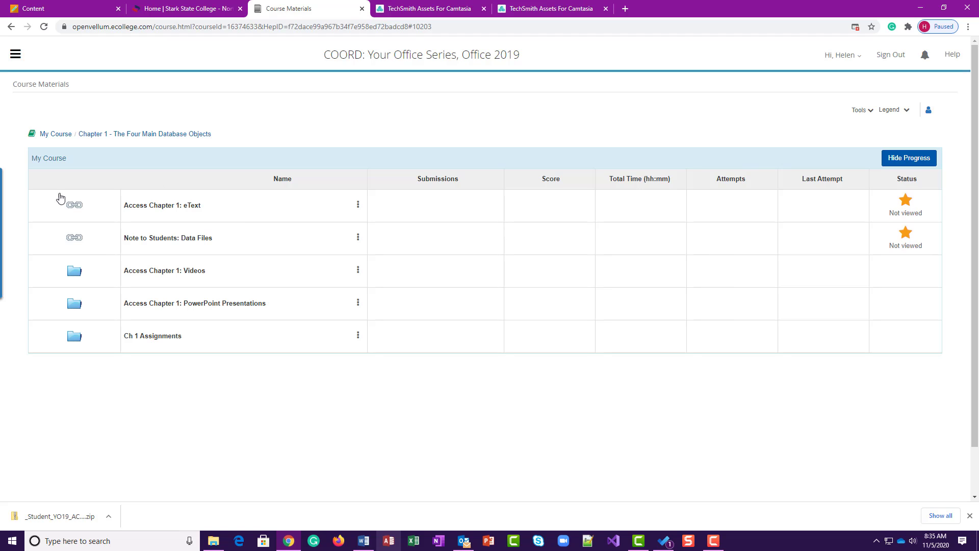
{"action": "left_click", "coordinate": [144, 341]}
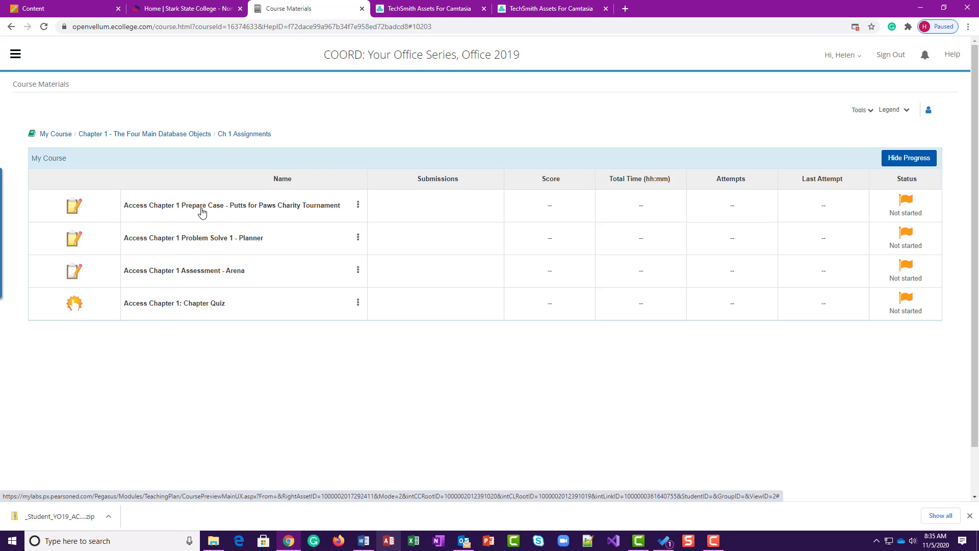
{"action": "left_click", "coordinate": [303, 207]}
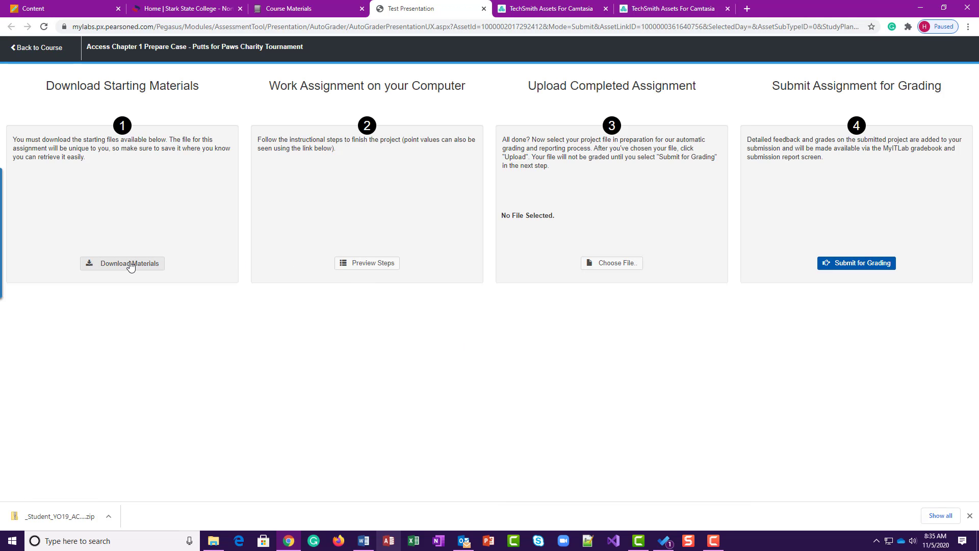
Download all starting files for the Putts for Paws assignment and close the download dialog.
{"action": "left_click", "coordinate": [131, 264]}
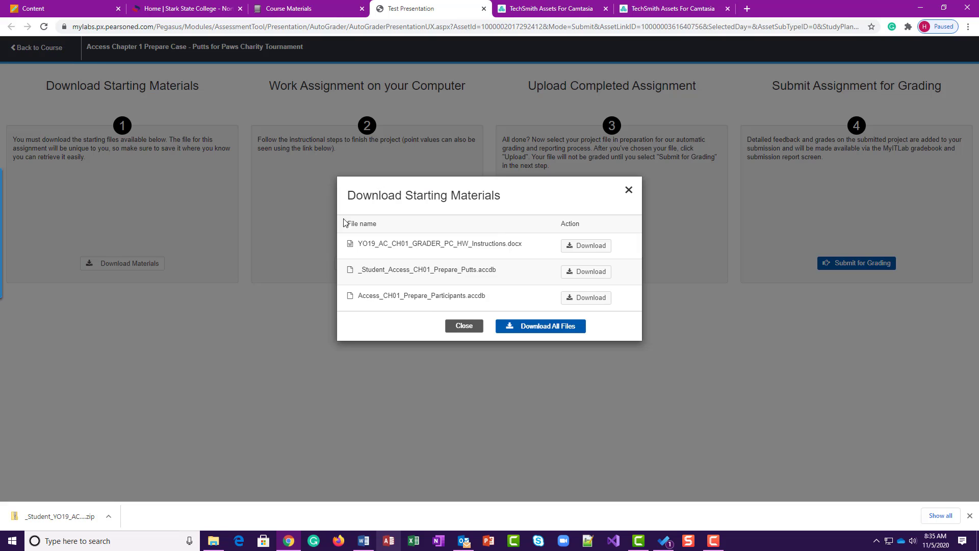
{"action": "left_click", "coordinate": [540, 329]}
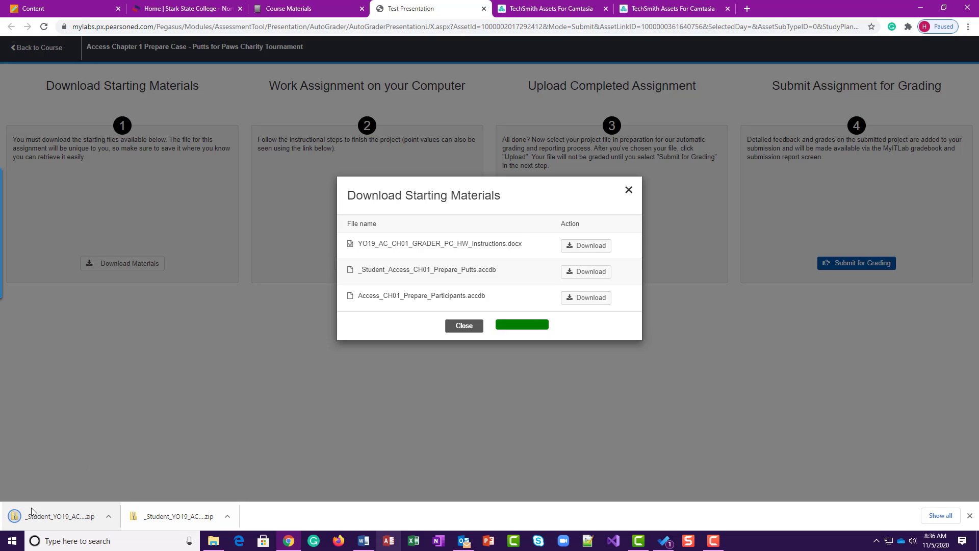
{"action": "left_click", "coordinate": [462, 328]}
Open the downloaded archive and set its extraction destination to J:\1 SSC Work\Courses\AOT236\2019\Chapter 1\Training.
{"action": "left_click", "coordinate": [74, 516]}
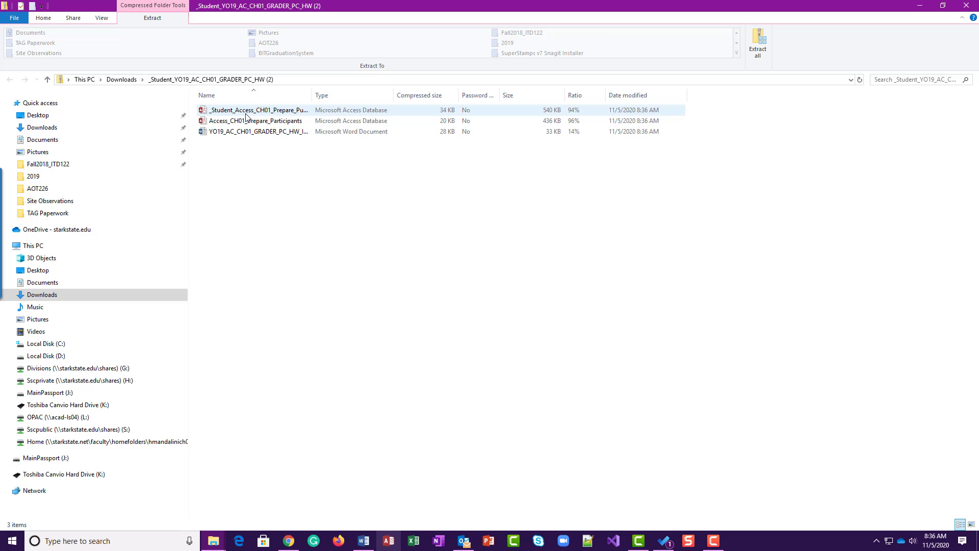
{"action": "left_click", "coordinate": [760, 44]}
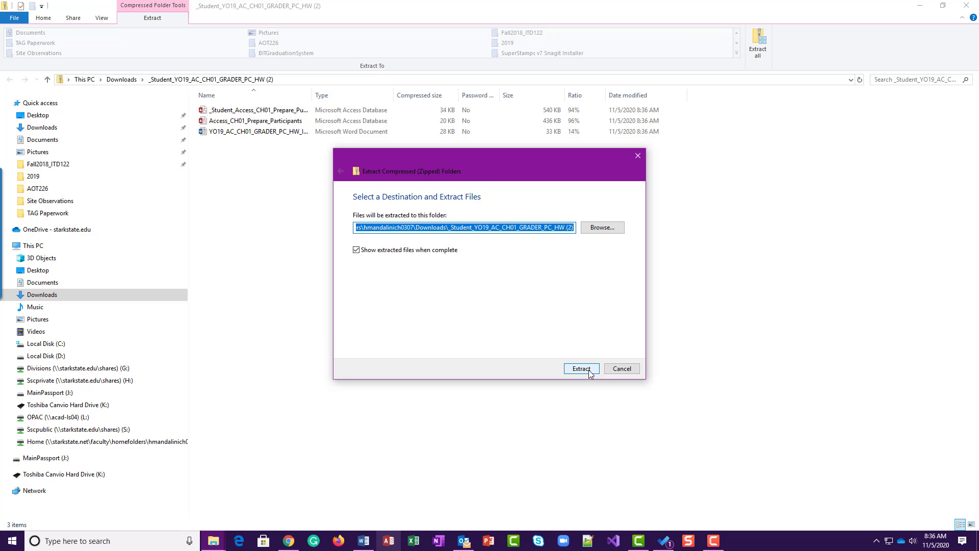
{"action": "left_click", "coordinate": [602, 227]}
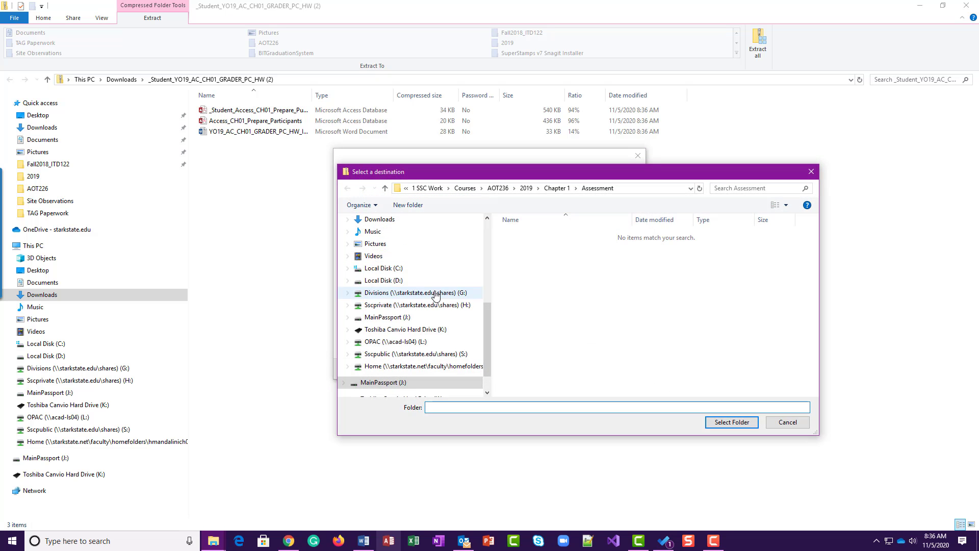
{"action": "left_click", "coordinate": [400, 329]}
{"action": "left_click", "coordinate": [400, 319]}
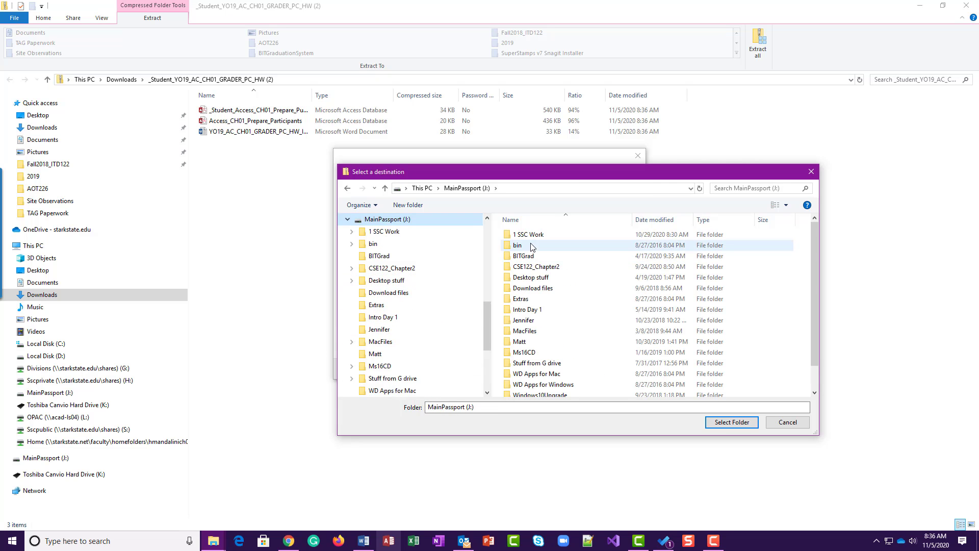
{"action": "double_click", "coordinate": [528, 234]}
{"action": "left_click", "coordinate": [788, 423]}
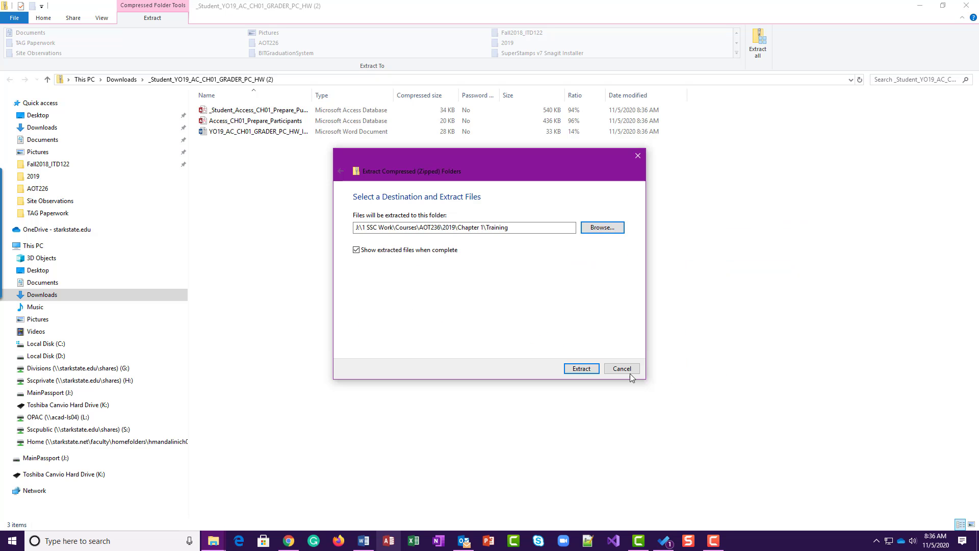
Extract the archive, replacing the existing files in the Training folder and skipping the item in use, and maximize the resulting folder window.
{"action": "left_click", "coordinate": [581, 368]}
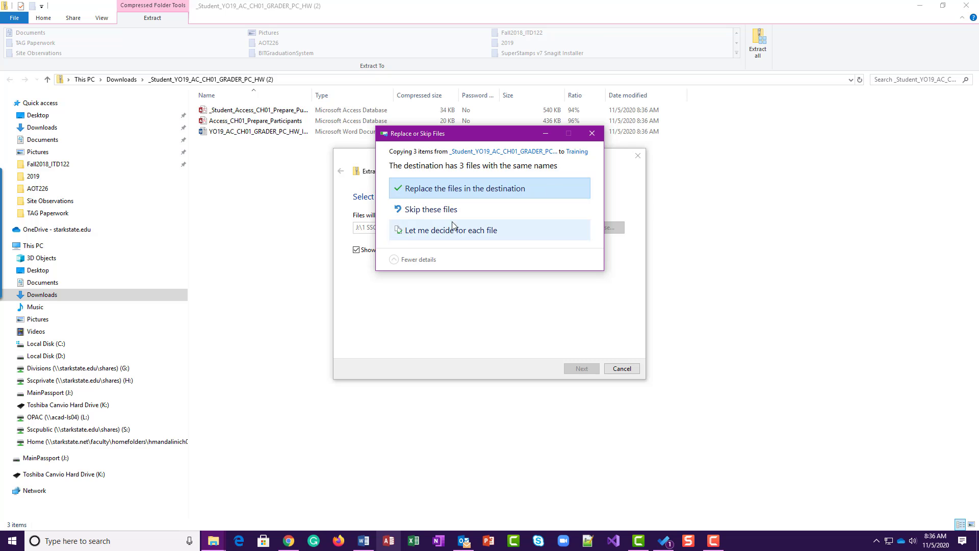
{"action": "left_click", "coordinate": [450, 190]}
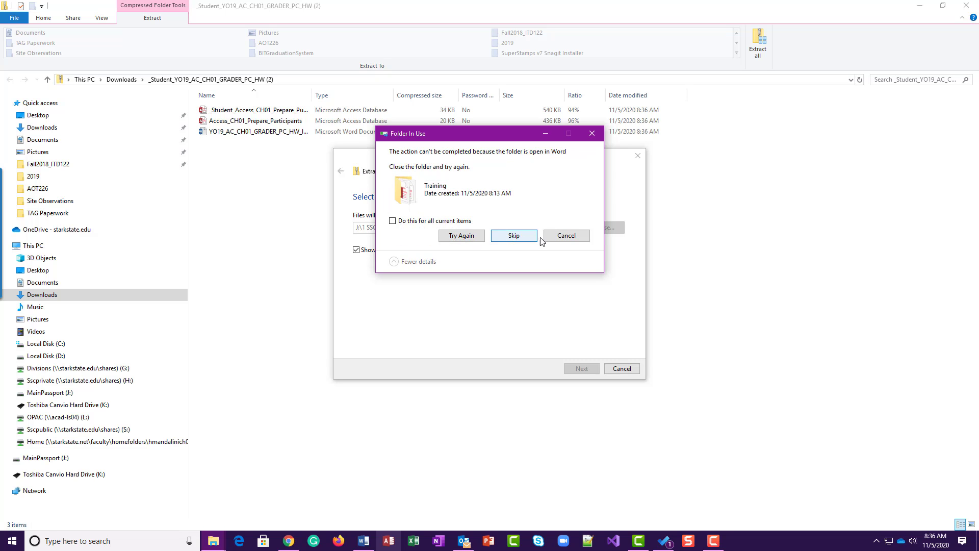
{"action": "left_click", "coordinate": [510, 237]}
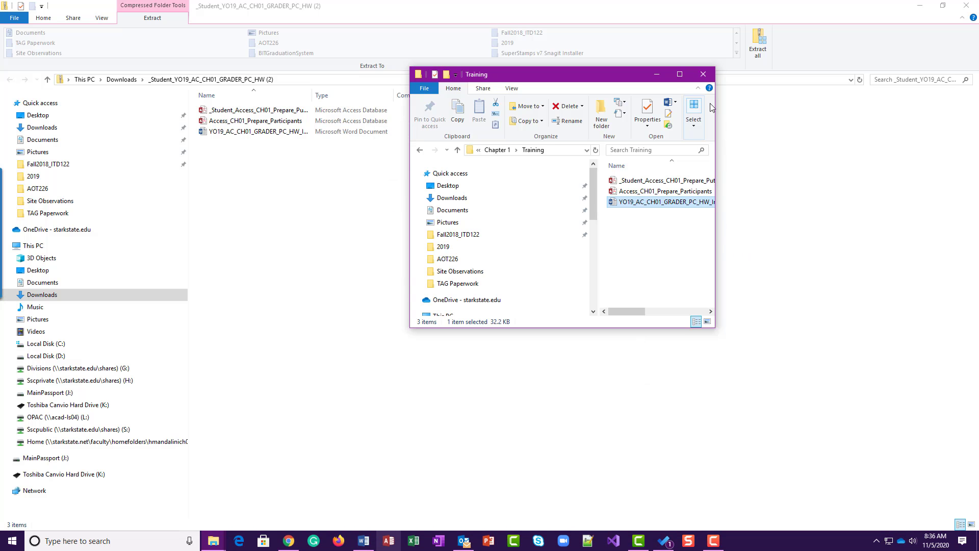
{"action": "left_click", "coordinate": [680, 75]}
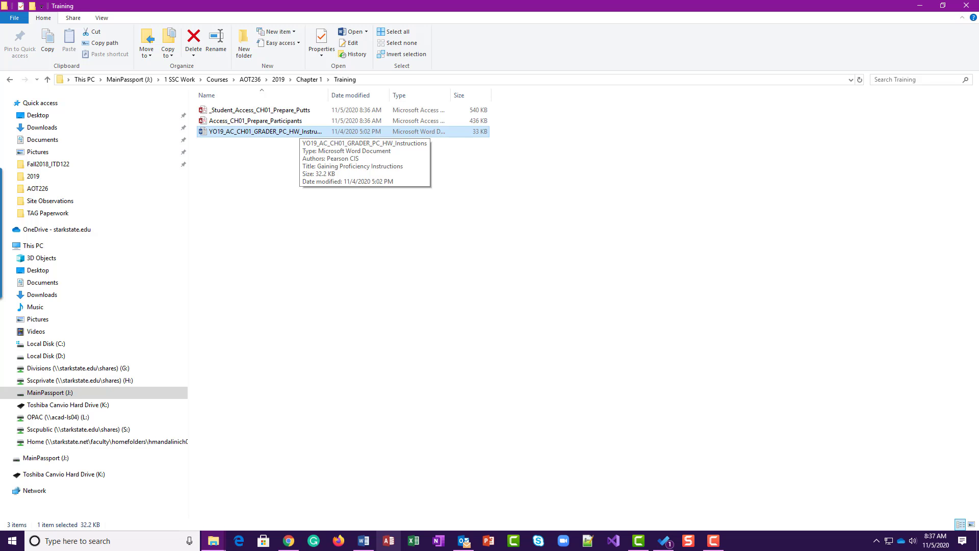
Open the YO19_AC_CH01_GRADER_PC_HW_Instructions document and the _Student_Access_CH01_Prepare_Putts database, and arrange their windows side by side.
{"action": "double_click", "coordinate": [293, 132]}
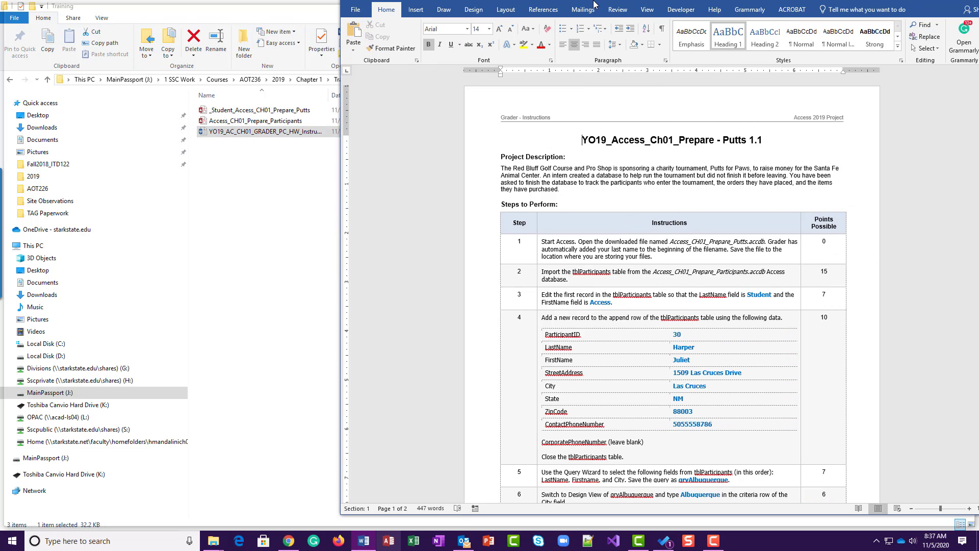
{"action": "left_click_drag", "start_coordinate": [593, 3], "coordinate": [978, 7]}
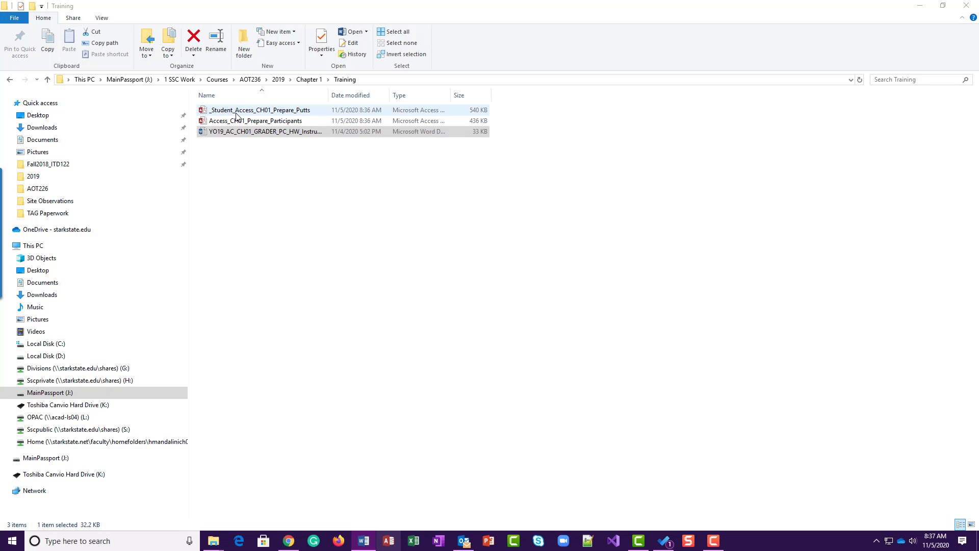
{"action": "double_click", "coordinate": [264, 110]}
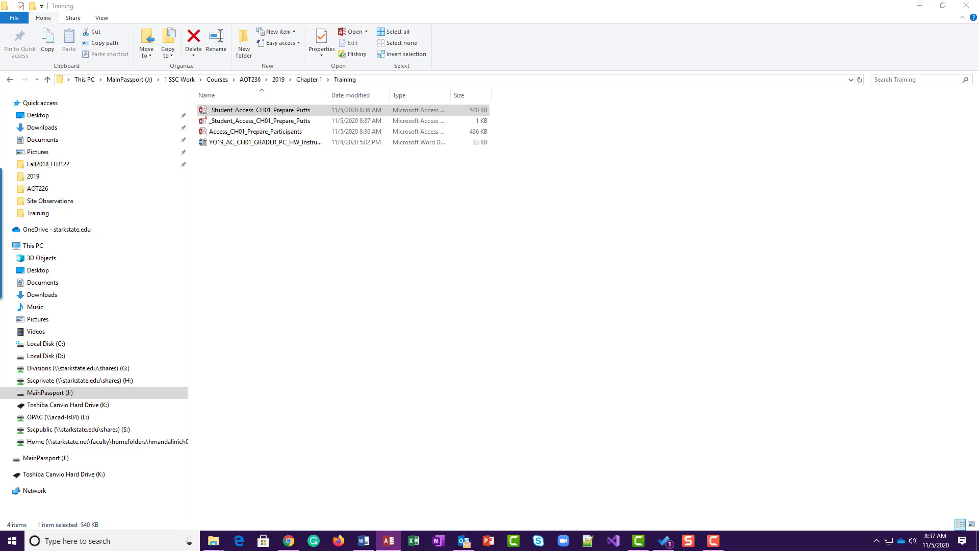
{"action": "left_click_drag", "start_coordinate": [978, 147], "coordinate": [257, 13]}
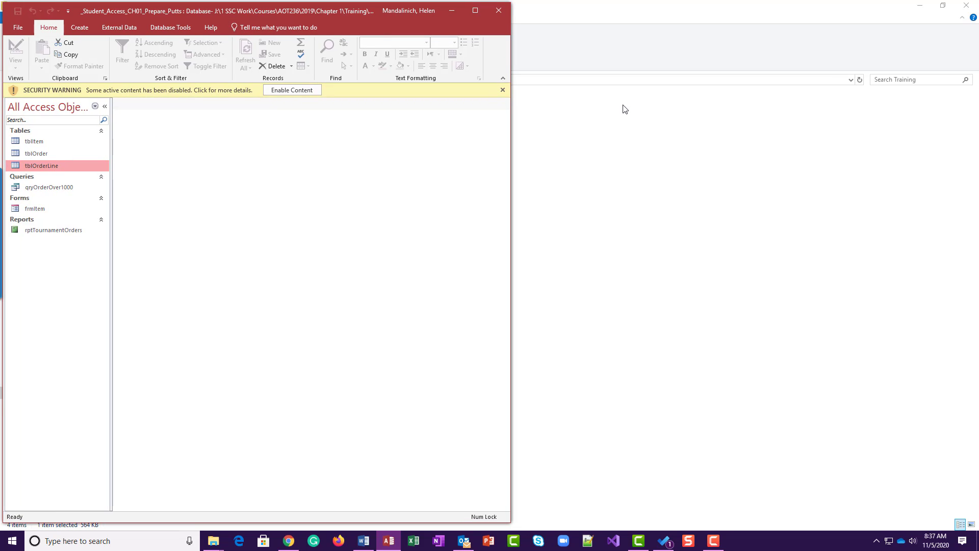
{"action": "left_click_drag", "start_coordinate": [978, 117], "coordinate": [750, 13]}
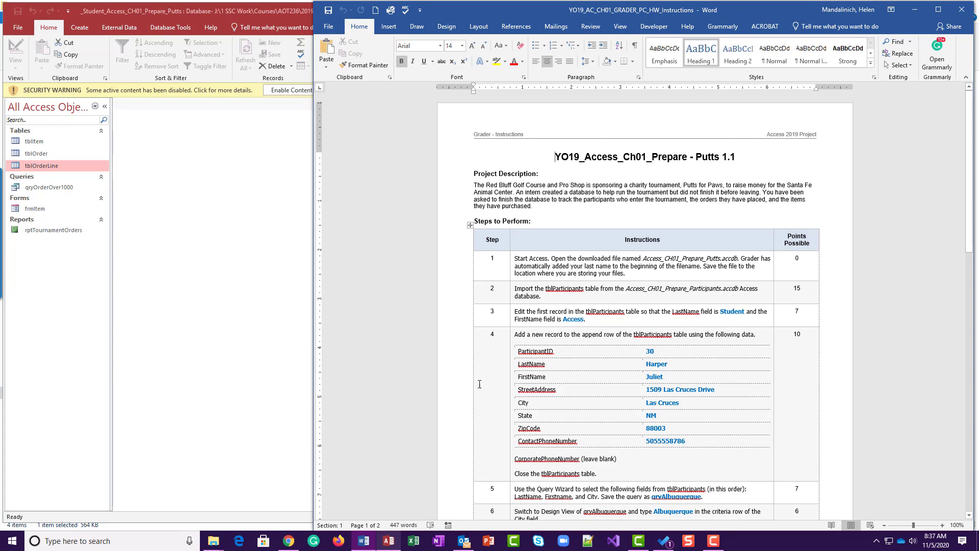
{"action": "left_click_drag", "start_coordinate": [311, 334], "coordinate": [512, 303]}
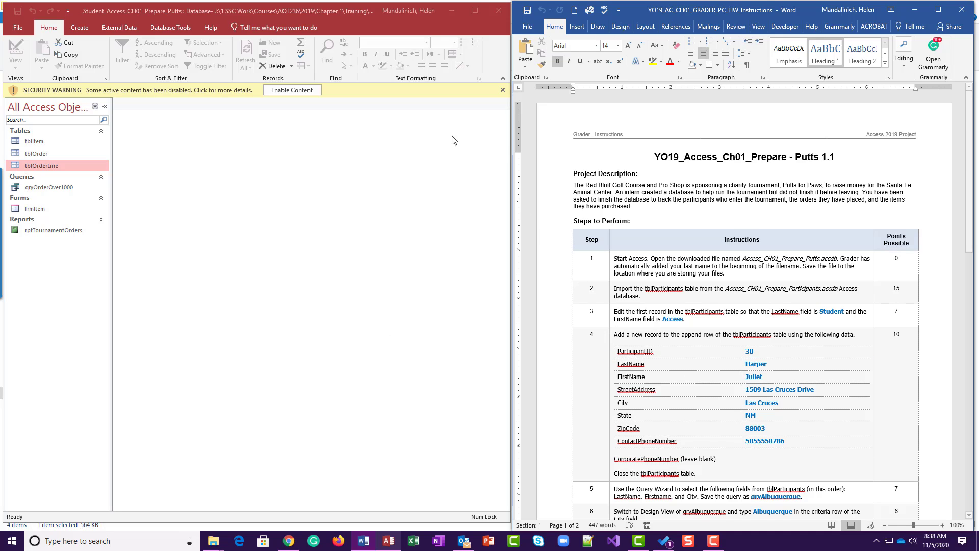
Enable the disabled active content in the _Student_Access_CH01_Prepare_Putts database.
{"action": "left_click", "coordinate": [304, 91]}
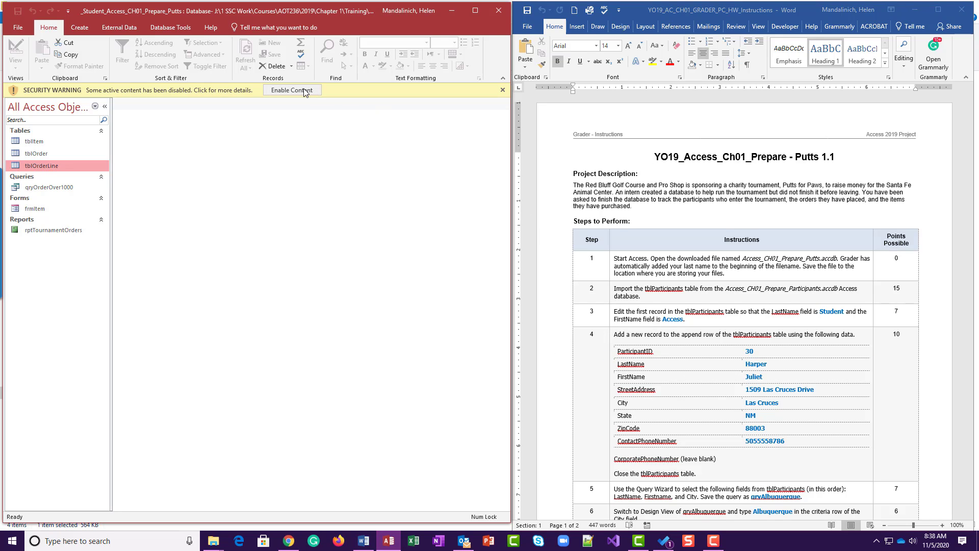
{"action": "left_click", "coordinate": [304, 90]}
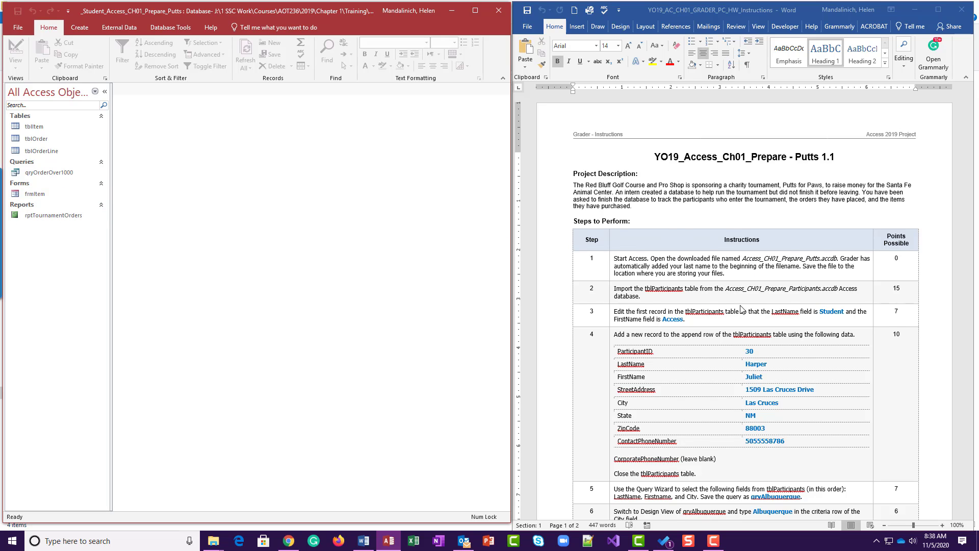
Highlight the step number 1 in yellow in the instructions table of the Word document.
{"action": "scroll", "coordinate": [716, 355], "scroll_direction": "down", "scroll_amount": 2}
{"action": "scroll", "coordinate": [716, 355], "scroll_direction": "down", "scroll_amount": 1}
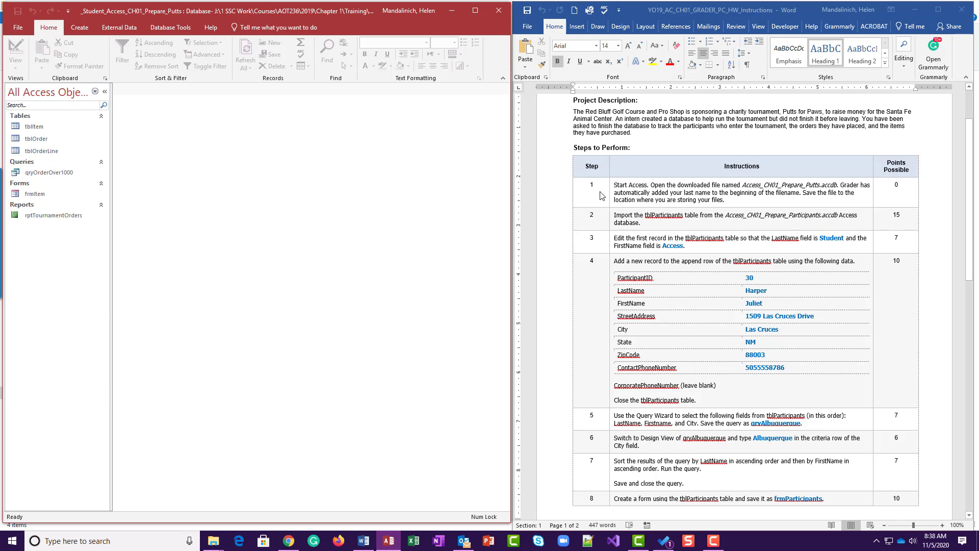
{"action": "left_click", "coordinate": [598, 187]}
{"action": "double_click", "coordinate": [593, 185]}
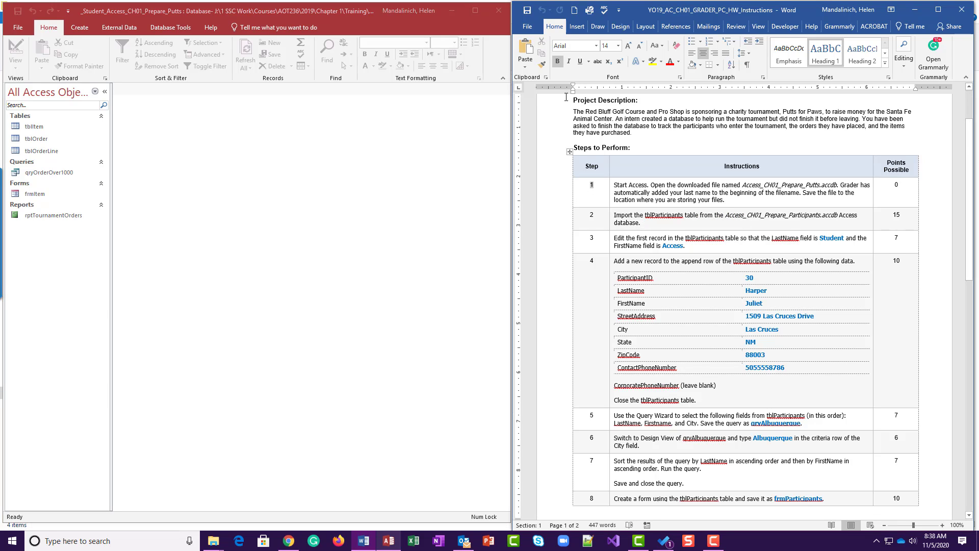
{"action": "left_click", "coordinate": [655, 64]}
{"action": "left_click", "coordinate": [600, 189]}
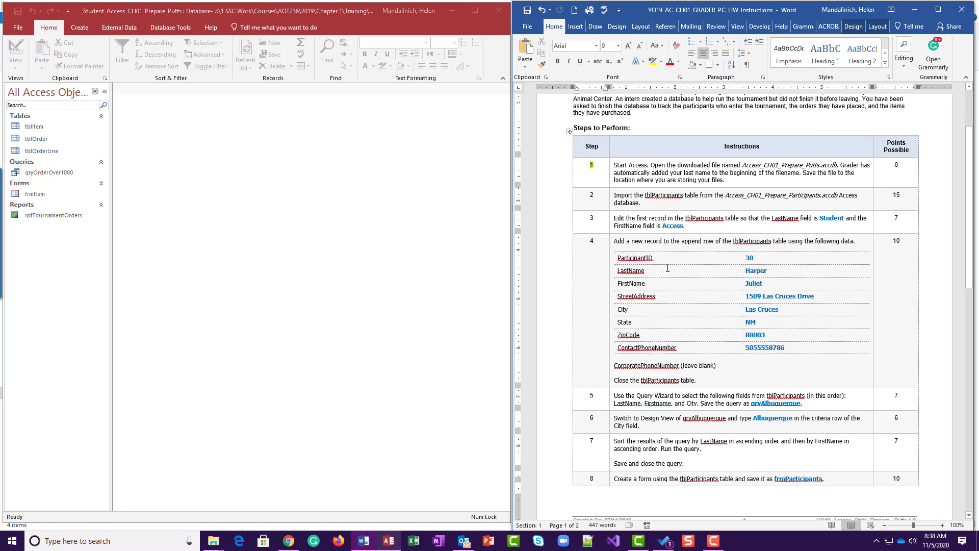
Add the note 59-60 on a new line below the step number 2 in the instructions table.
{"action": "scroll", "coordinate": [600, 189], "scroll_direction": "down", "scroll_amount": 1}
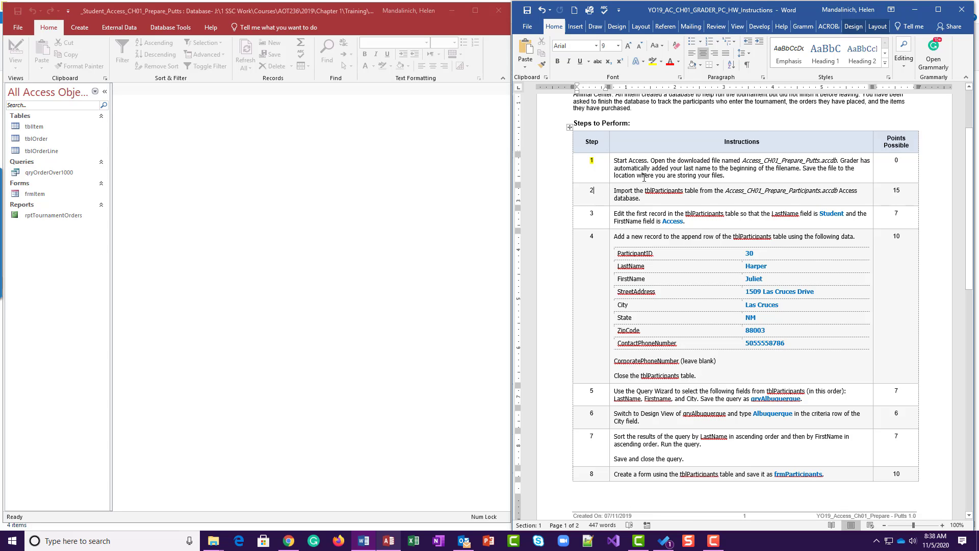
{"action": "key", "text": "Return"}
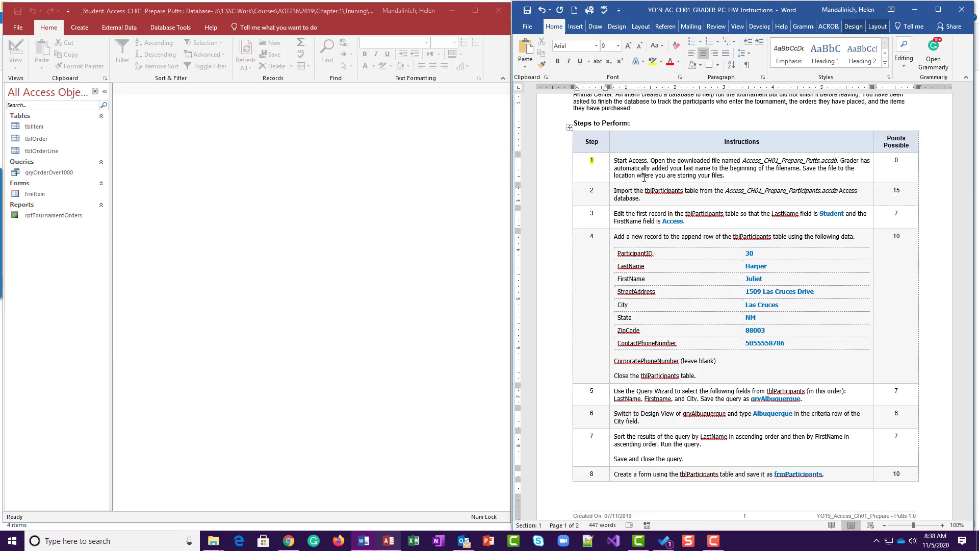
{"action": "type", "text": "59-60"}
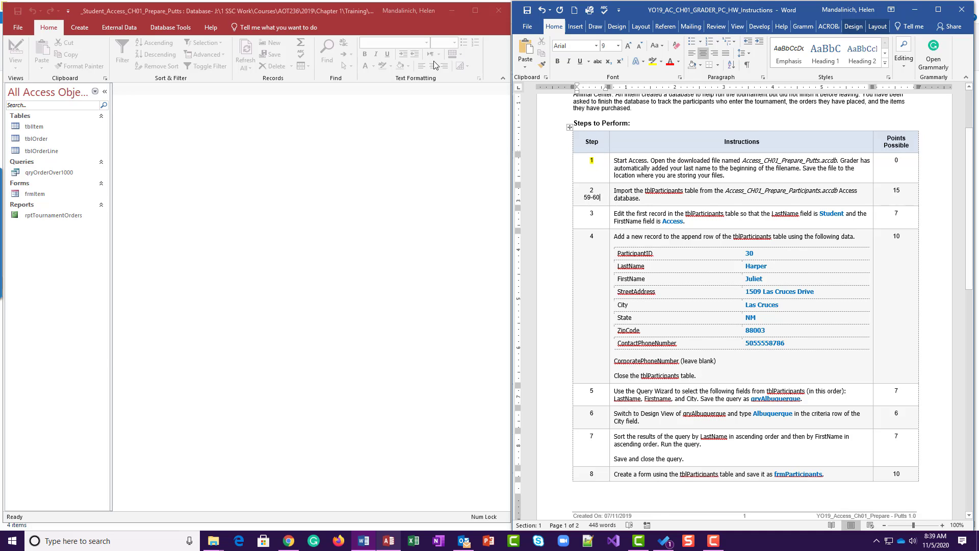
In the Access database, start an import from another Access database and choose Access_CH01_Prepare_Participants as the source file.
{"action": "left_click", "coordinate": [134, 32]}
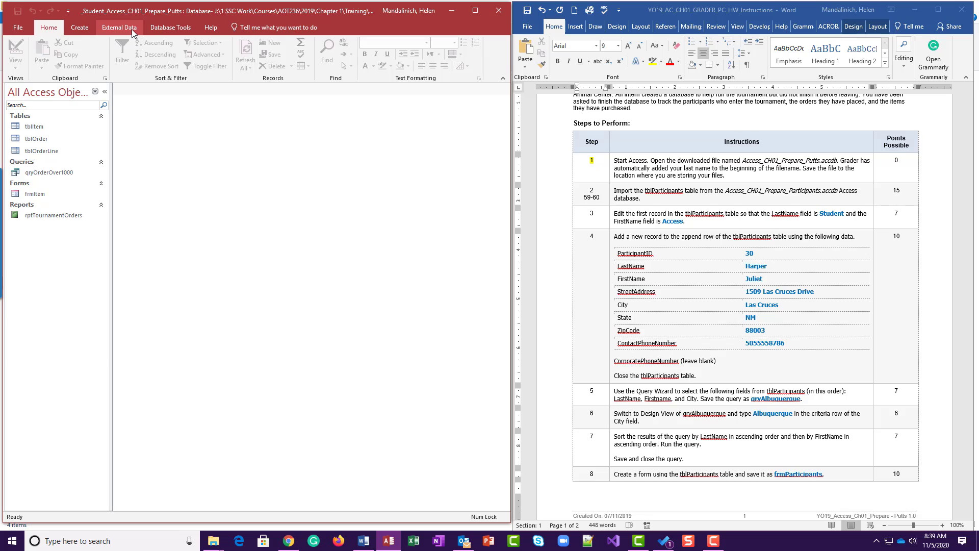
{"action": "left_click", "coordinate": [133, 32]}
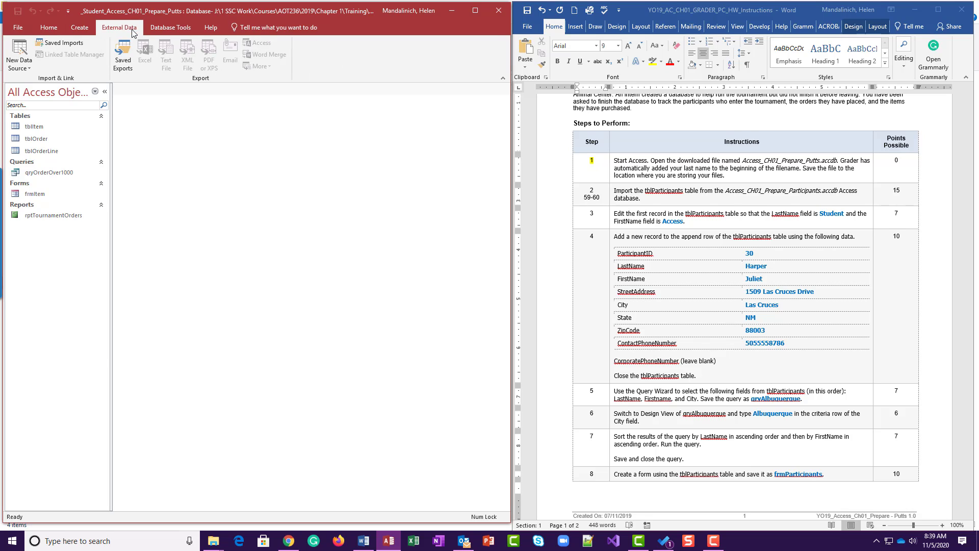
{"action": "left_click", "coordinate": [27, 70]}
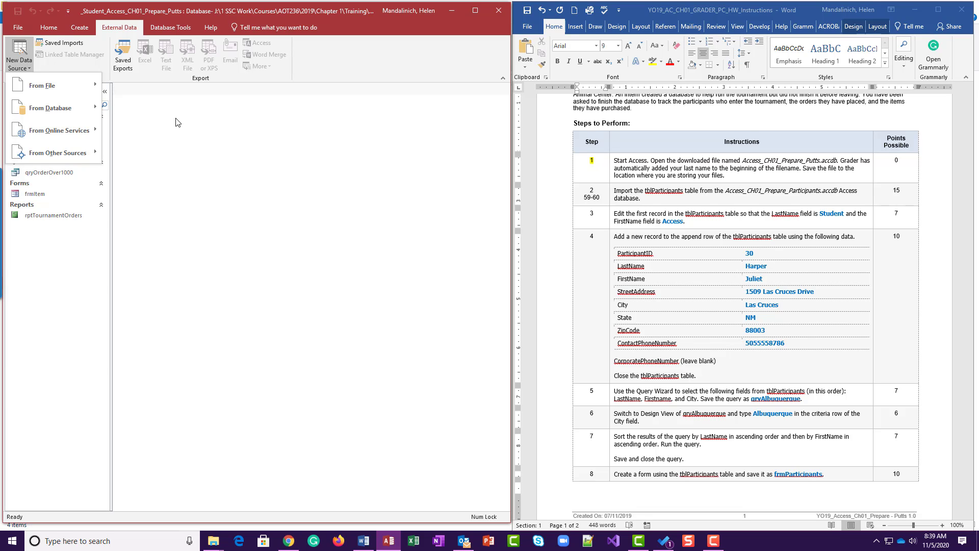
{"action": "mouse_move", "coordinate": [54, 109]}
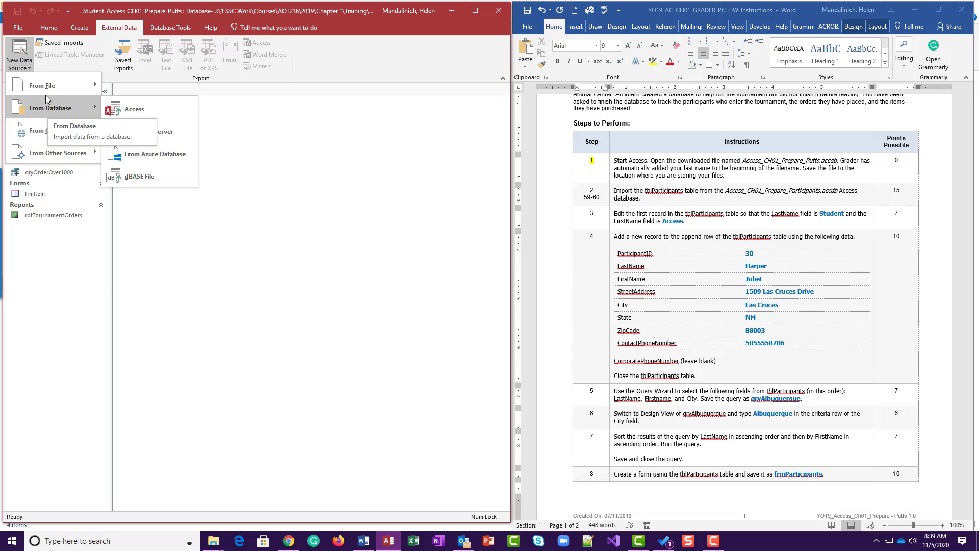
{"action": "mouse_move", "coordinate": [48, 87]}
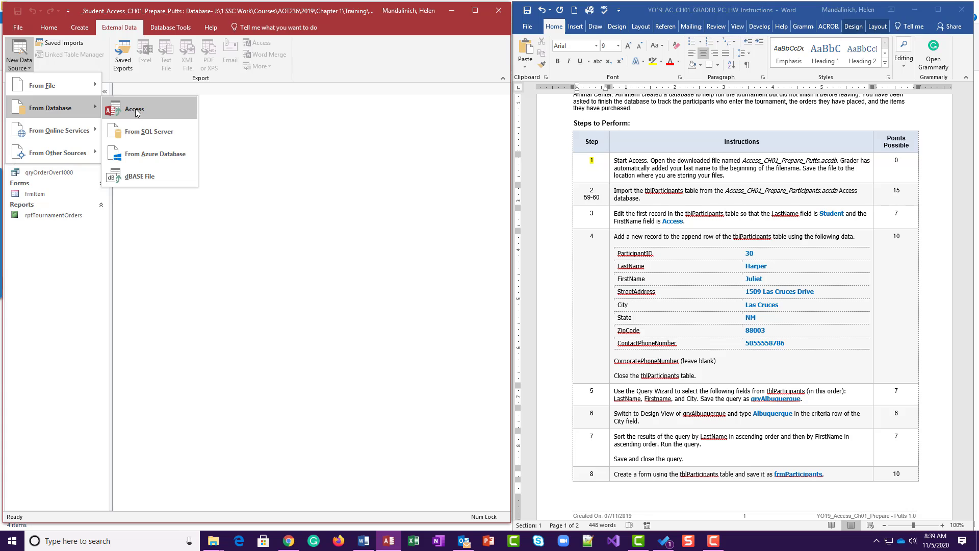
{"action": "left_click", "coordinate": [135, 110]}
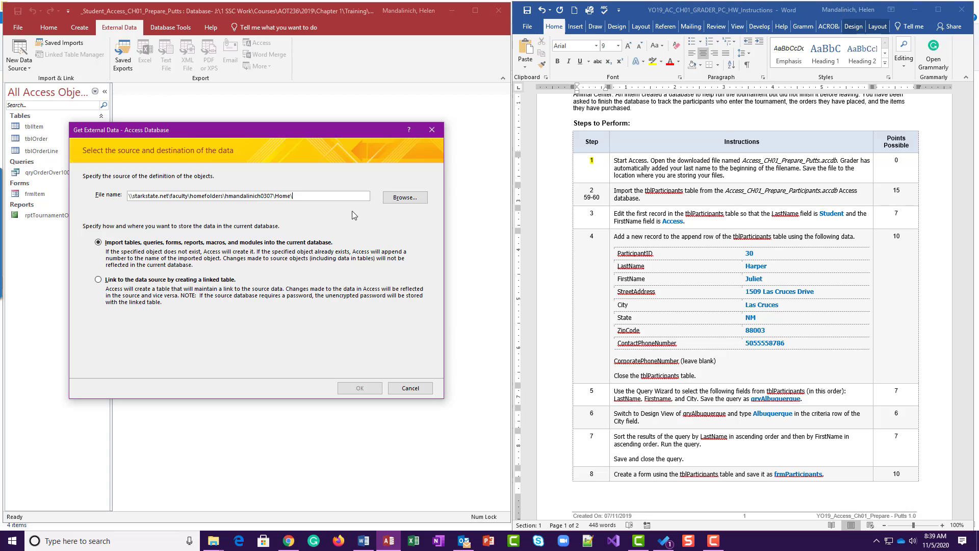
{"action": "left_click", "coordinate": [405, 198]}
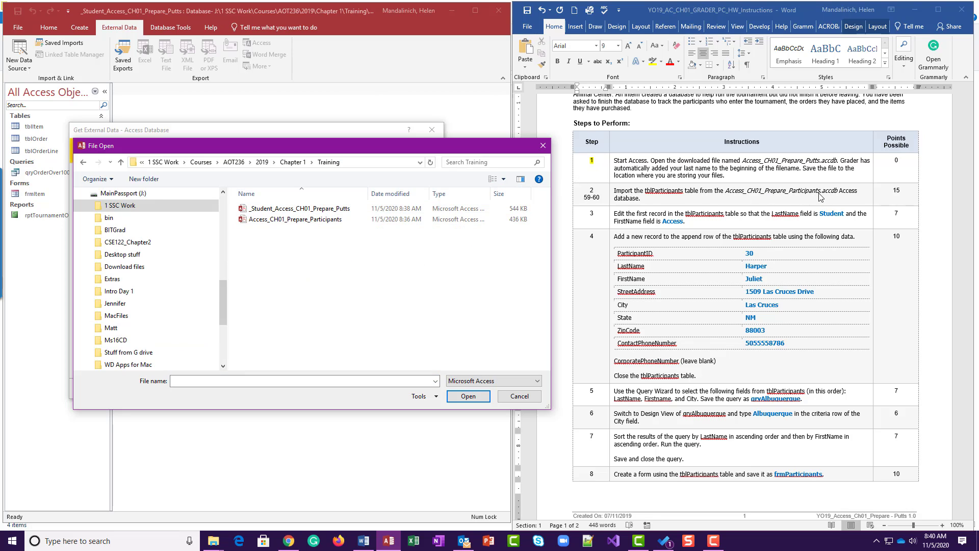
{"action": "left_click", "coordinate": [323, 220]}
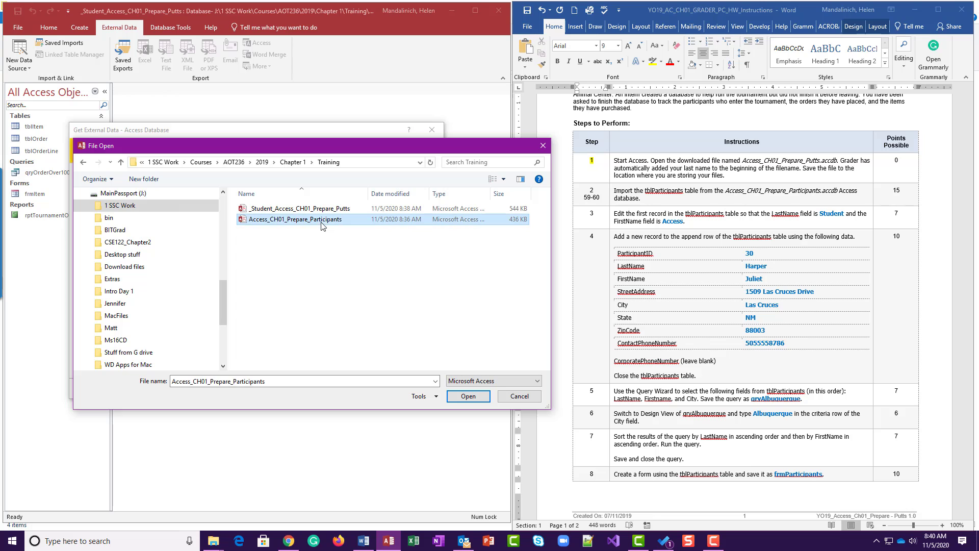
{"action": "left_click", "coordinate": [468, 396]}
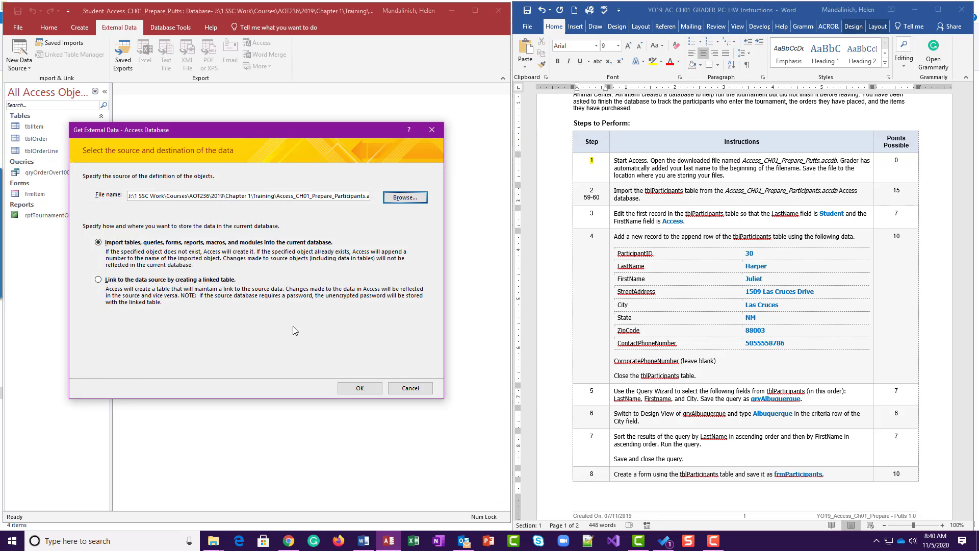
Import the tblParticipants table into the current database without saving the import steps, and briefly view its records.
{"action": "left_click_drag", "start_coordinate": [315, 130], "coordinate": [371, 144]}
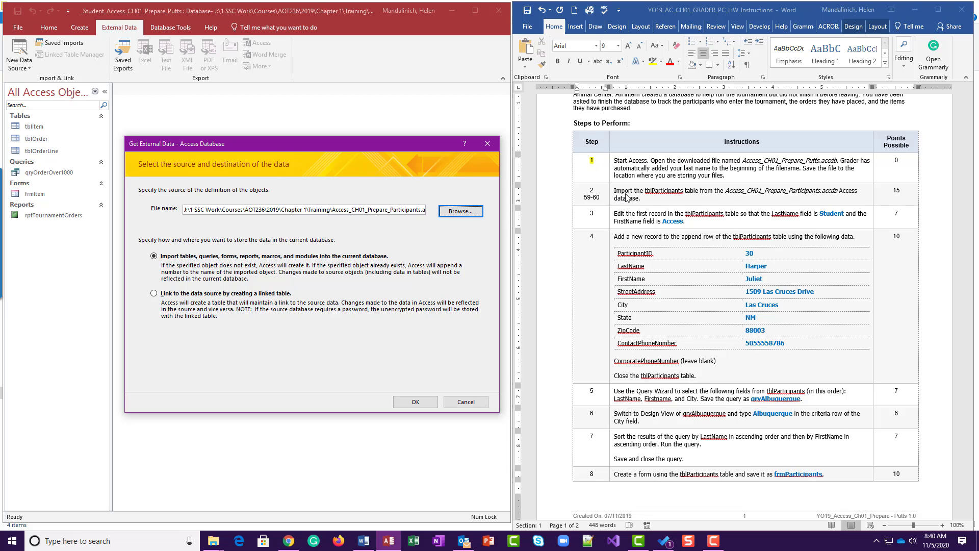
{"action": "left_click", "coordinate": [421, 401]}
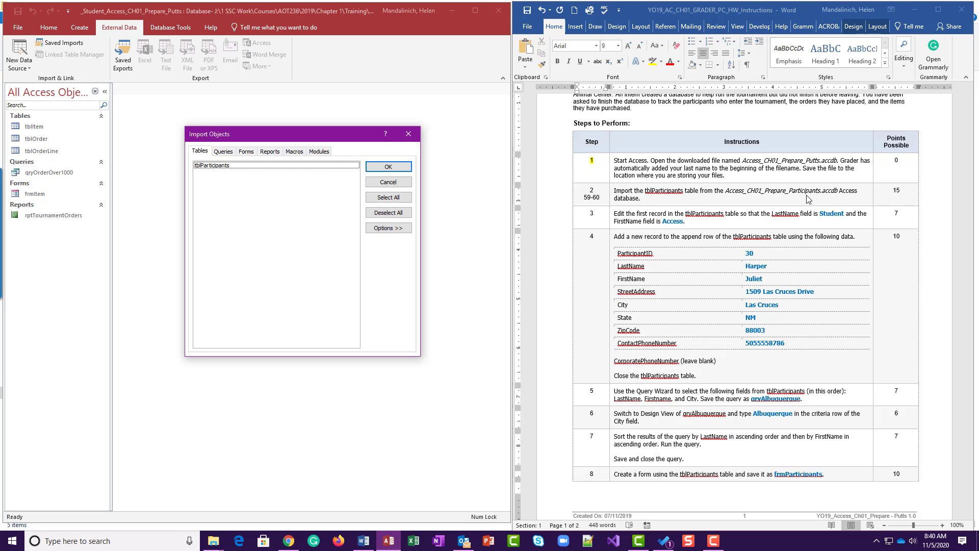
{"action": "left_click", "coordinate": [209, 168]}
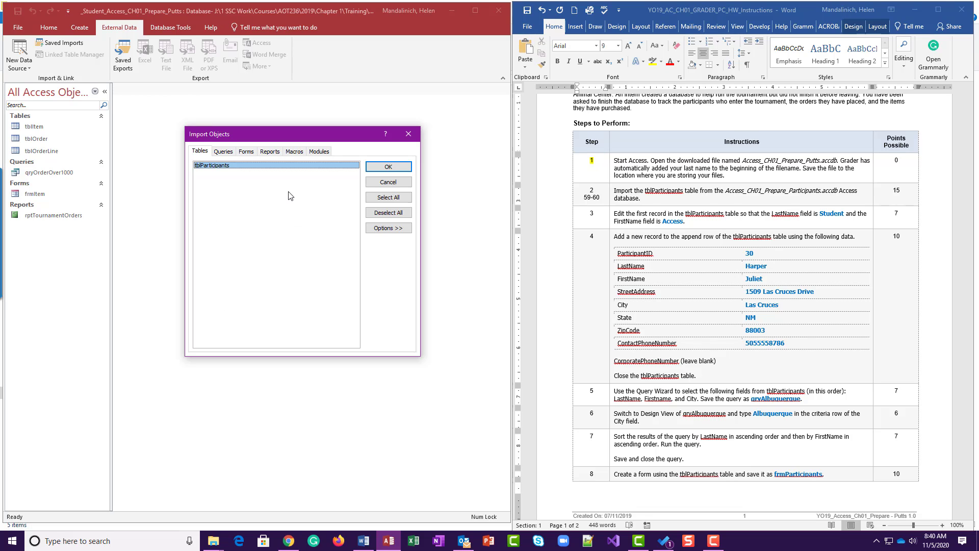
{"action": "left_click", "coordinate": [377, 167]}
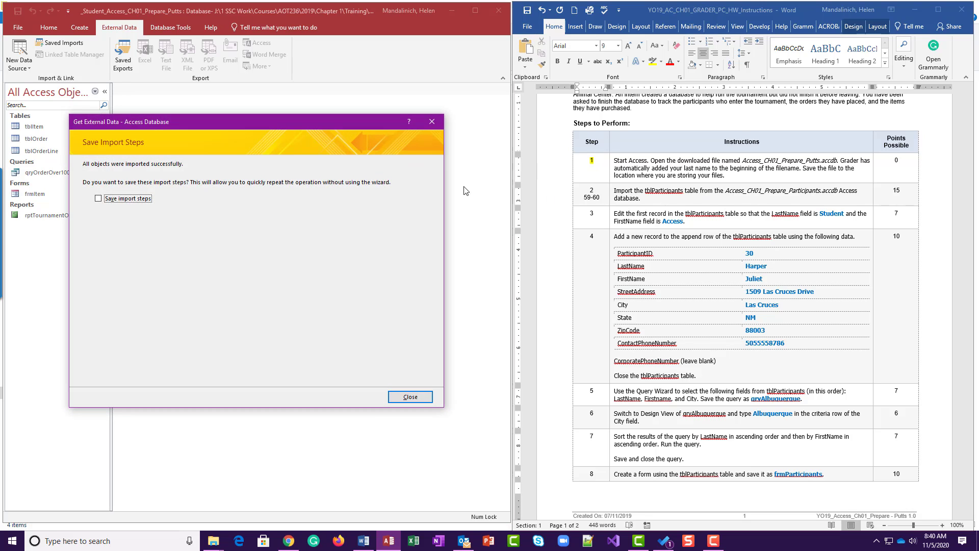
{"action": "left_click", "coordinate": [411, 397]}
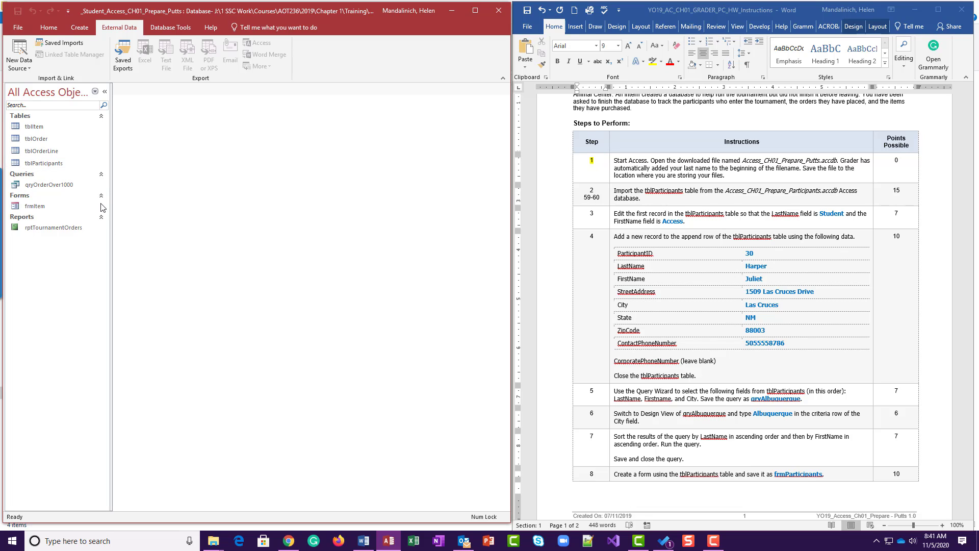
{"action": "double_click", "coordinate": [43, 163]}
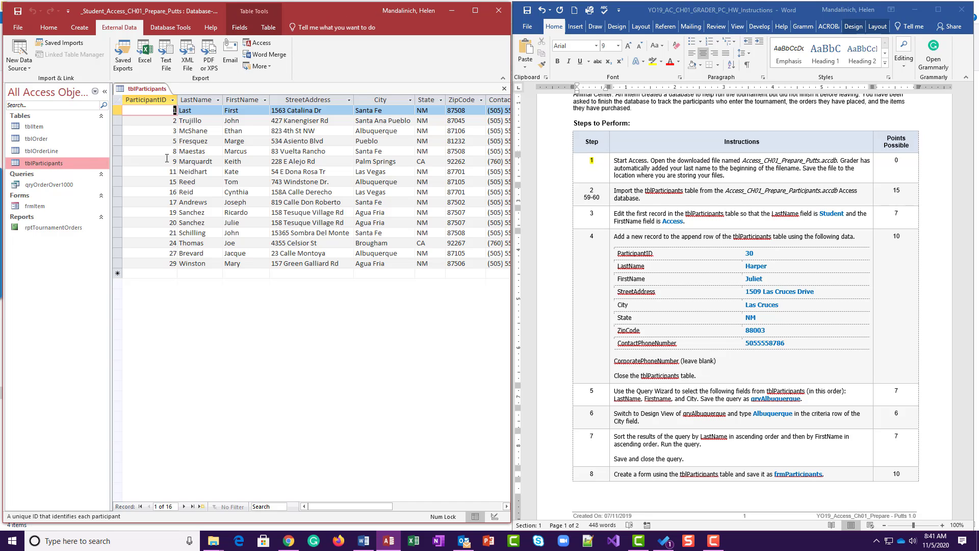
{"action": "left_click", "coordinate": [505, 89]}
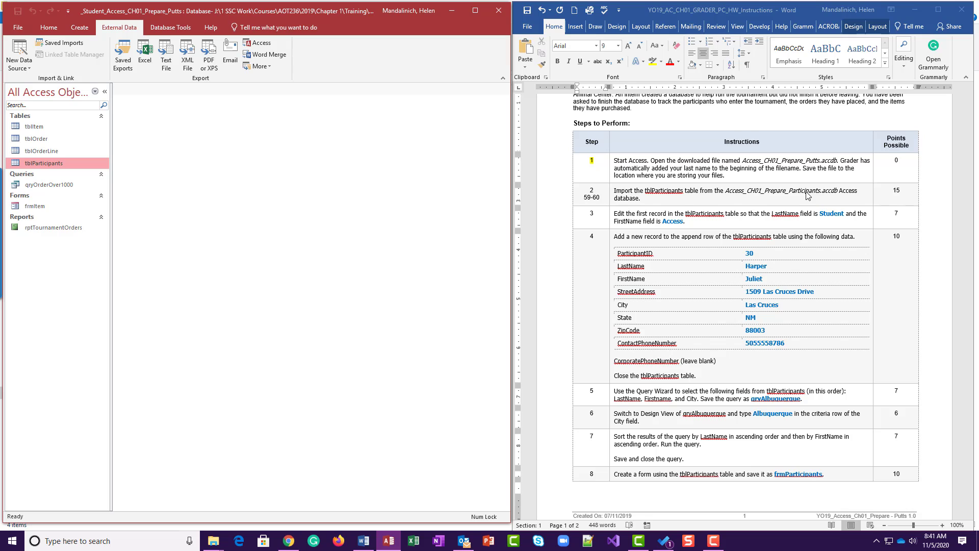
In the Word instructions table, highlight the step number 2 in yellow and add the note 61 on a new line below step number 3.
{"action": "left_click", "coordinate": [591, 192]}
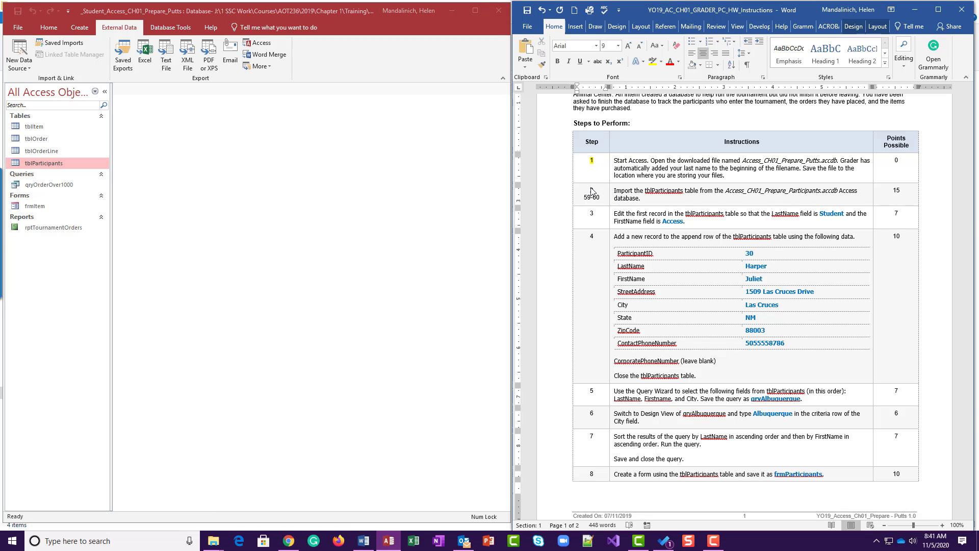
{"action": "double_click", "coordinate": [591, 191]}
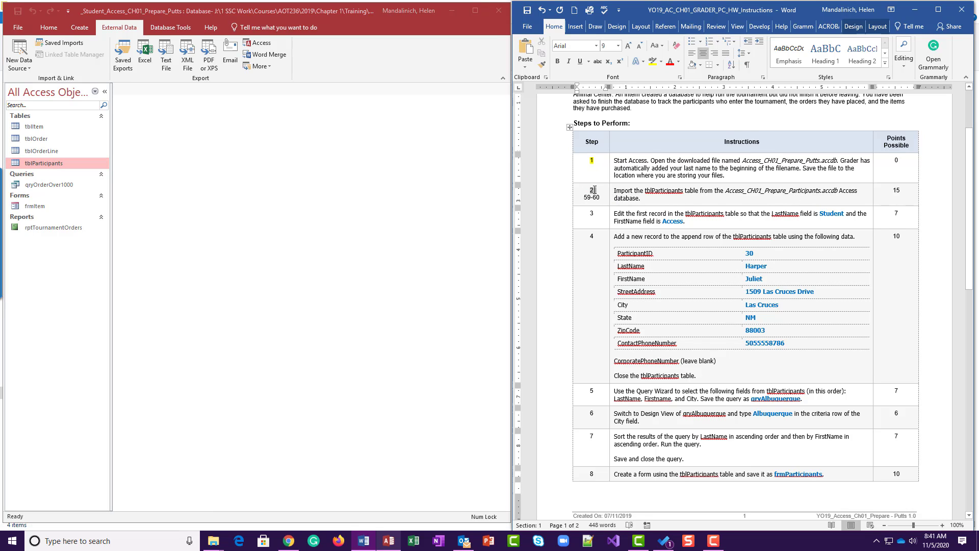
{"action": "left_click", "coordinate": [652, 60]}
{"action": "left_click", "coordinate": [600, 218]}
{"action": "key", "text": "Return"}
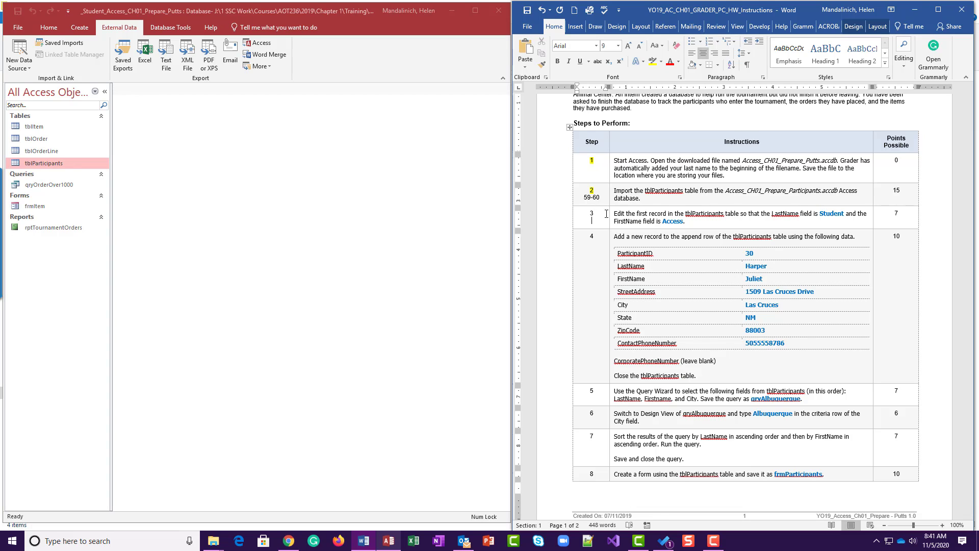
{"action": "type", "text": "61"}
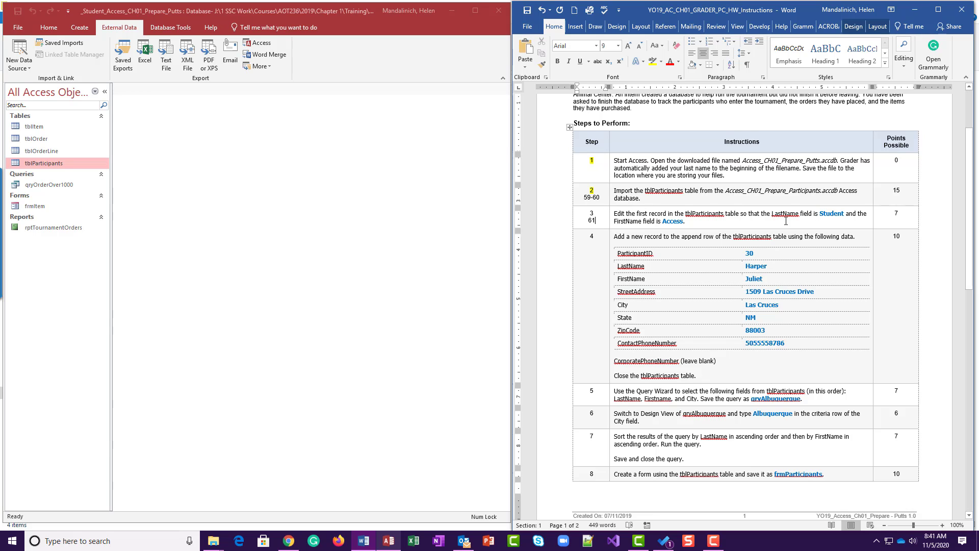
In the Access table tblParticipants, set the first record's LastName to Student and FirstName to Access, and commit the record.
{"action": "left_click", "coordinate": [59, 163]}
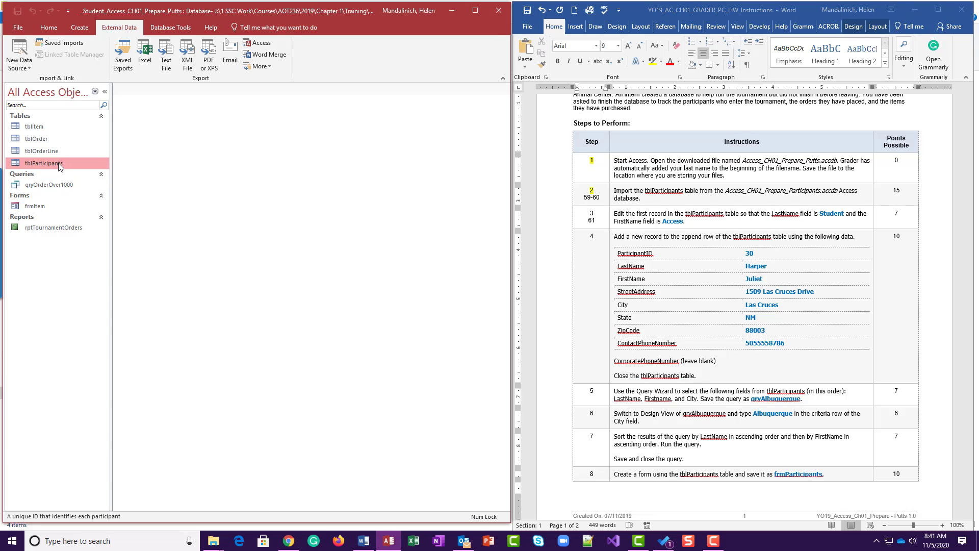
{"action": "double_click", "coordinate": [58, 163]}
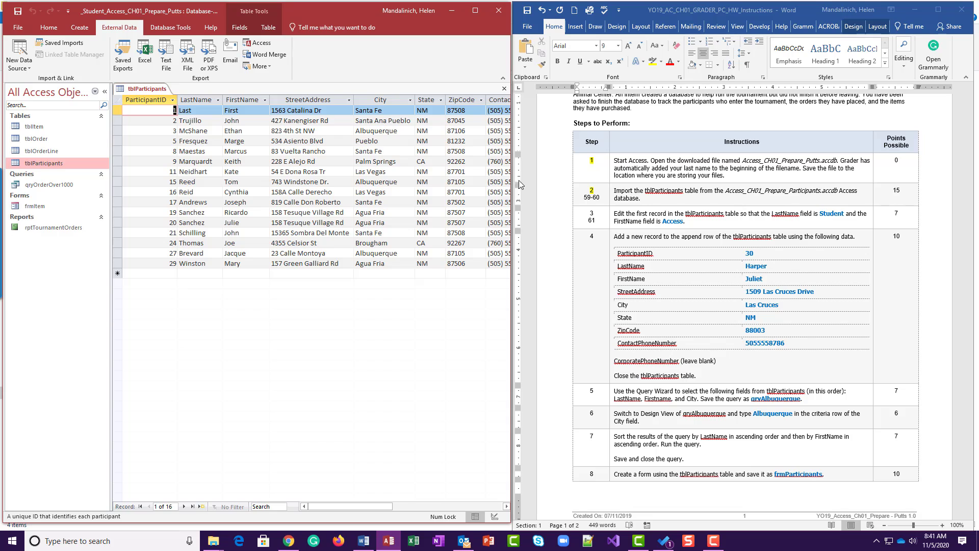
{"action": "key", "text": "Tab"}
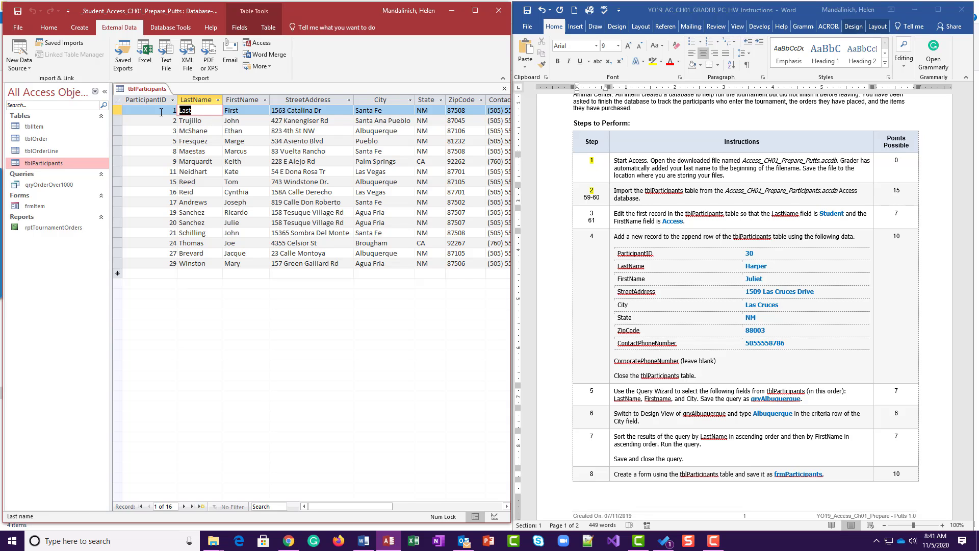
{"action": "type", "text": "Student"}
{"action": "key", "text": "Tab"}
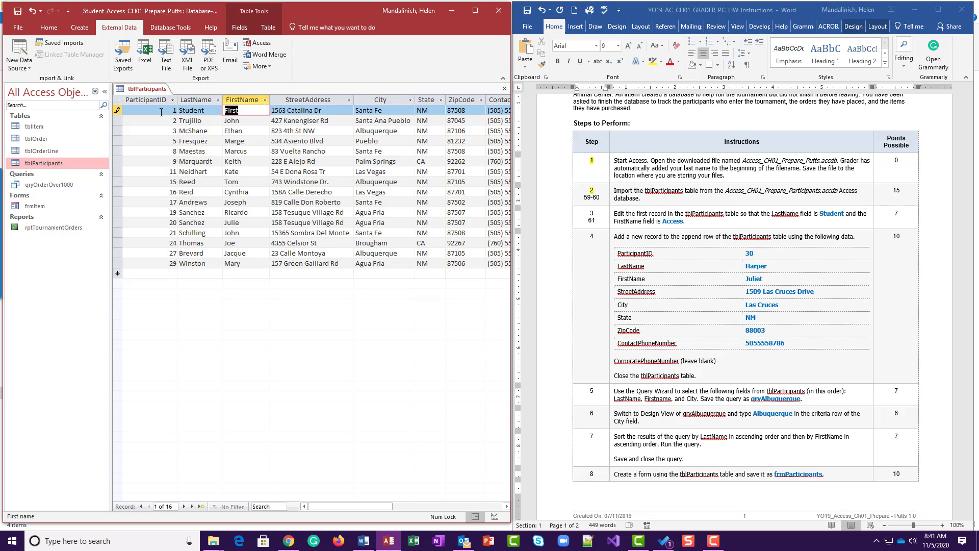
{"action": "type", "text": "Access"}
{"action": "key", "text": "Down"}
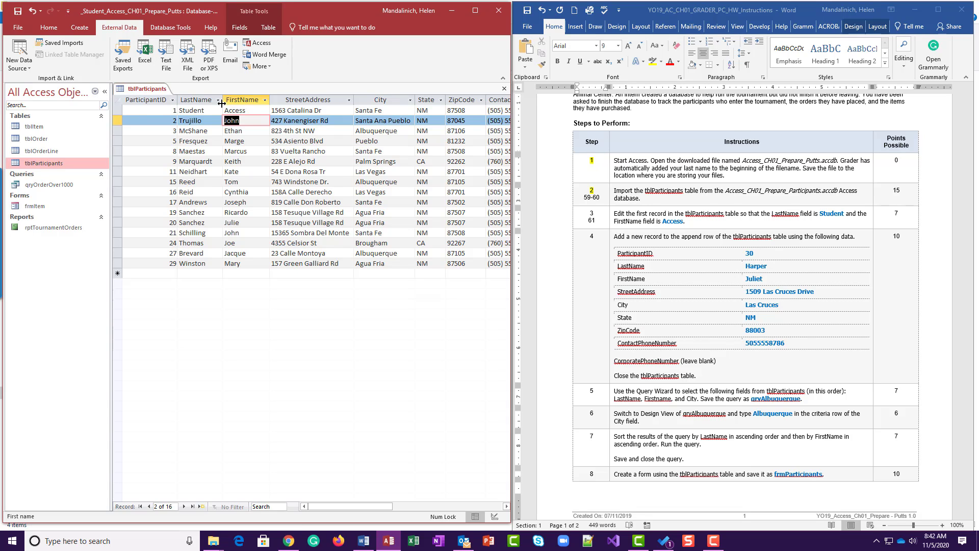
{"action": "left_click", "coordinate": [195, 110]}
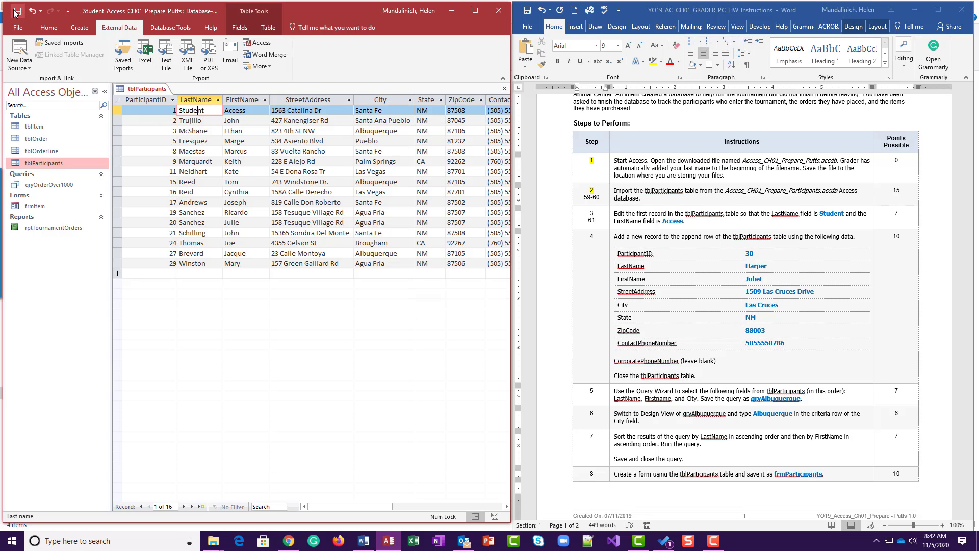
{"action": "left_click", "coordinate": [212, 121]}
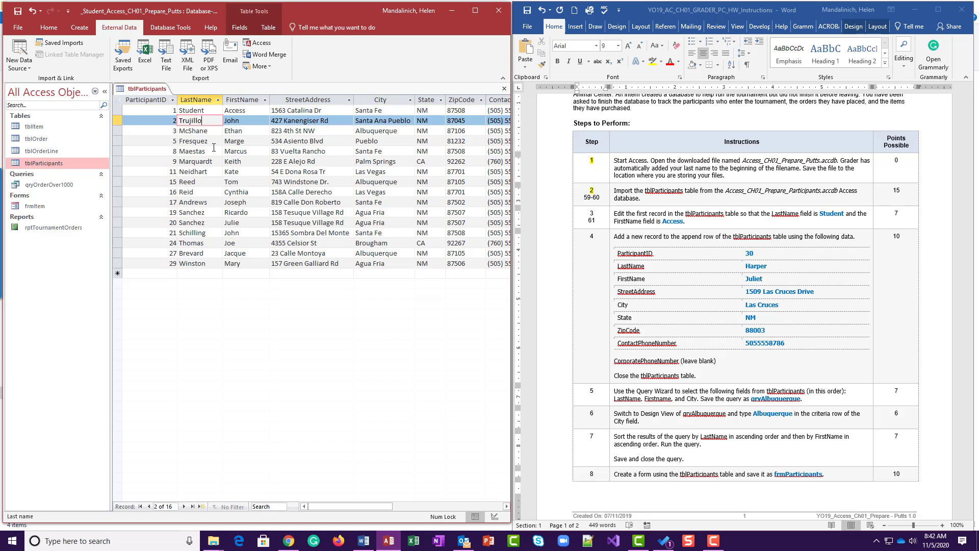
Highlight the step number 3 in yellow in the Word instructions, and go to a new blank record in the Access tblParticipants table.
{"action": "double_click", "coordinate": [592, 214]}
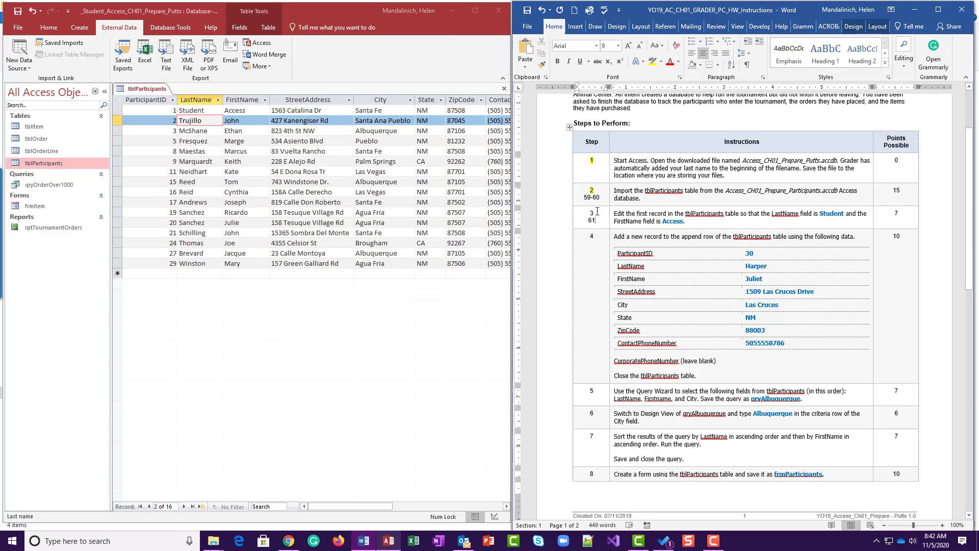
{"action": "left_click", "coordinate": [654, 60]}
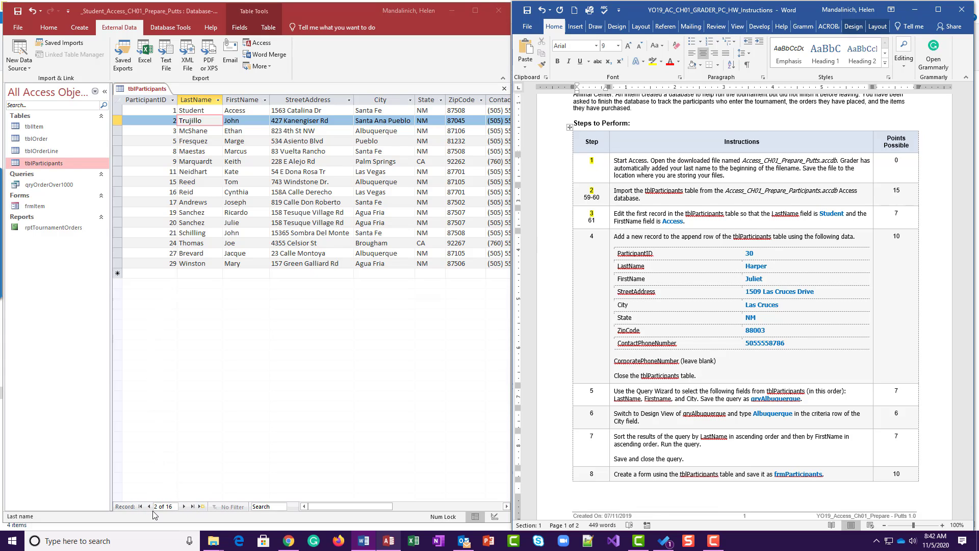
{"action": "left_click", "coordinate": [202, 506]}
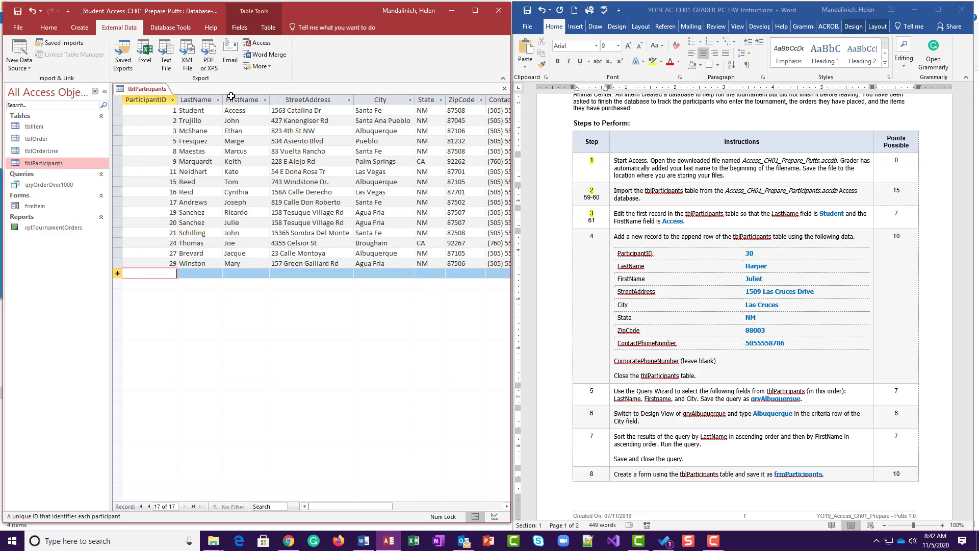
{"action": "type", "text": "30"}
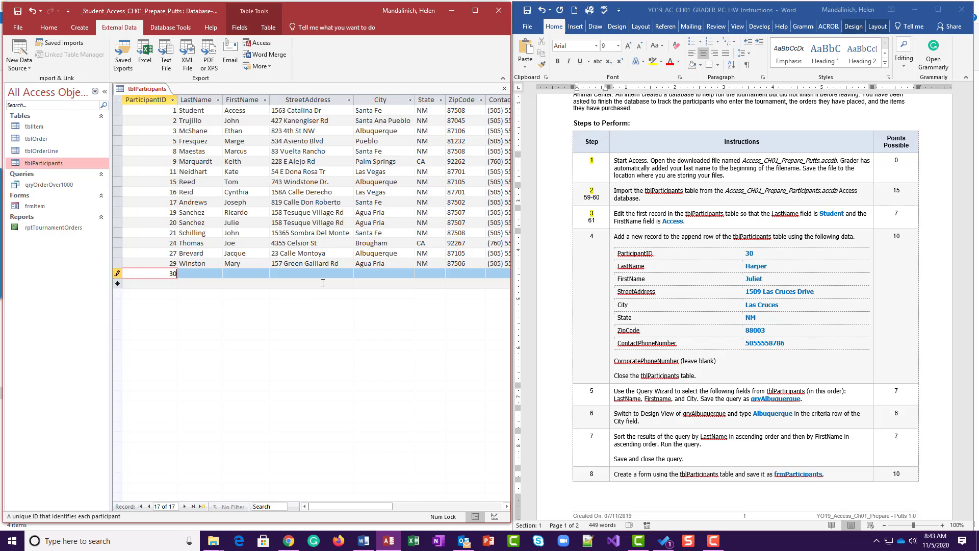
{"action": "key", "text": "Escape"}
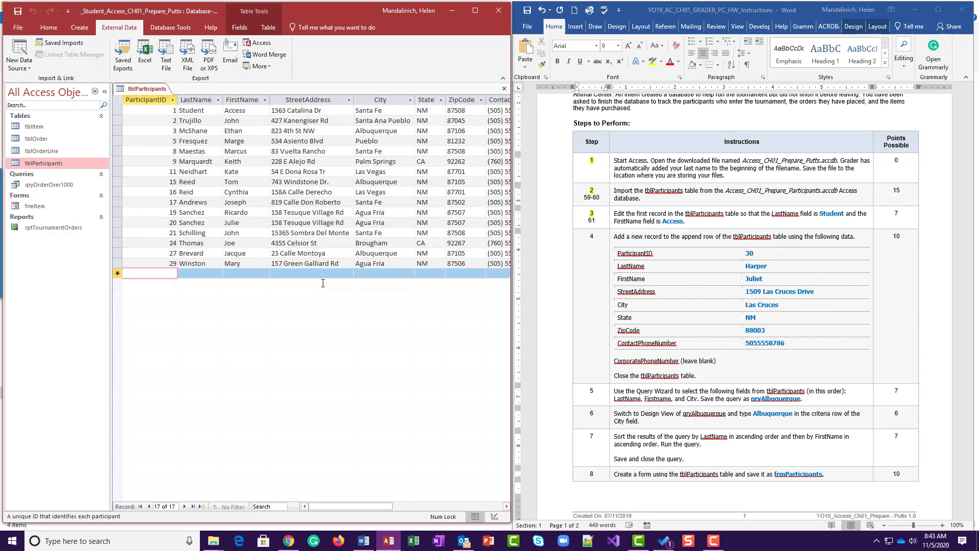
{"action": "type", "text": "30"}
{"action": "key", "text": "Tab"}
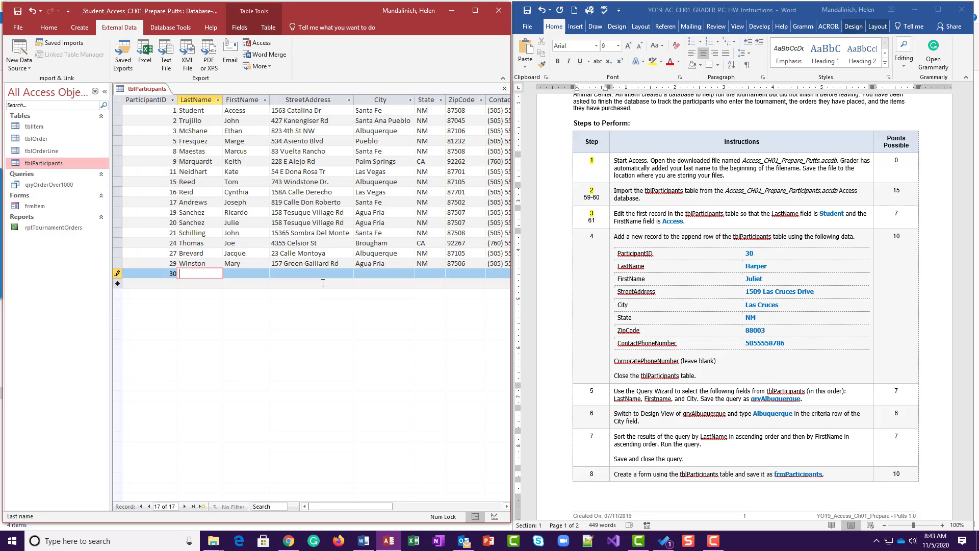
{"action": "type", "text": "Hapr"}
{"action": "key", "text": "BackSpace"}
{"action": "type", "text": "er"}
{"action": "key", "text": "BackSpace"}
{"action": "key", "text": "BackSpace"}
{"action": "key", "text": "BackSpace"}
{"action": "key", "text": "BackSpace"}
{"action": "key", "text": "BackSpace"}
{"action": "key", "text": "Escape"}
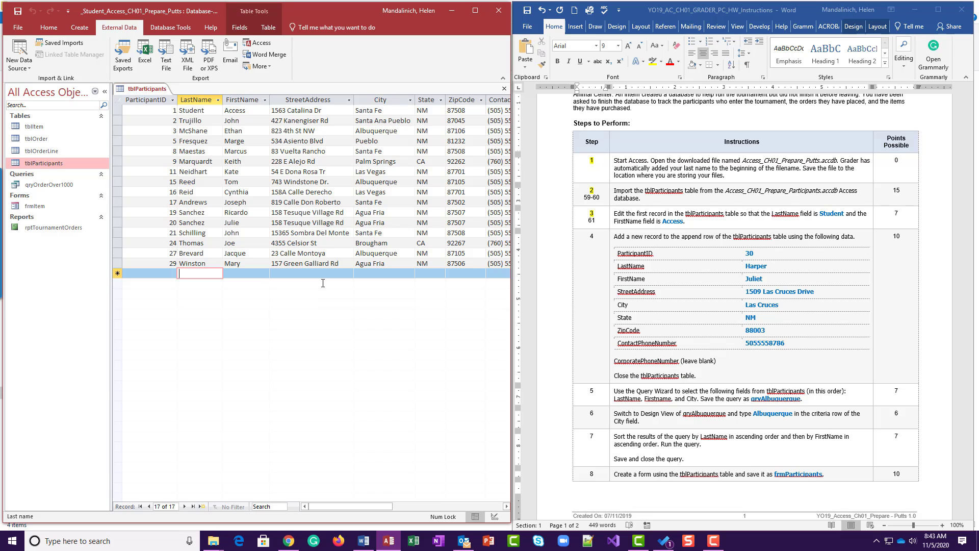
{"action": "key", "text": "shift+Tab"}
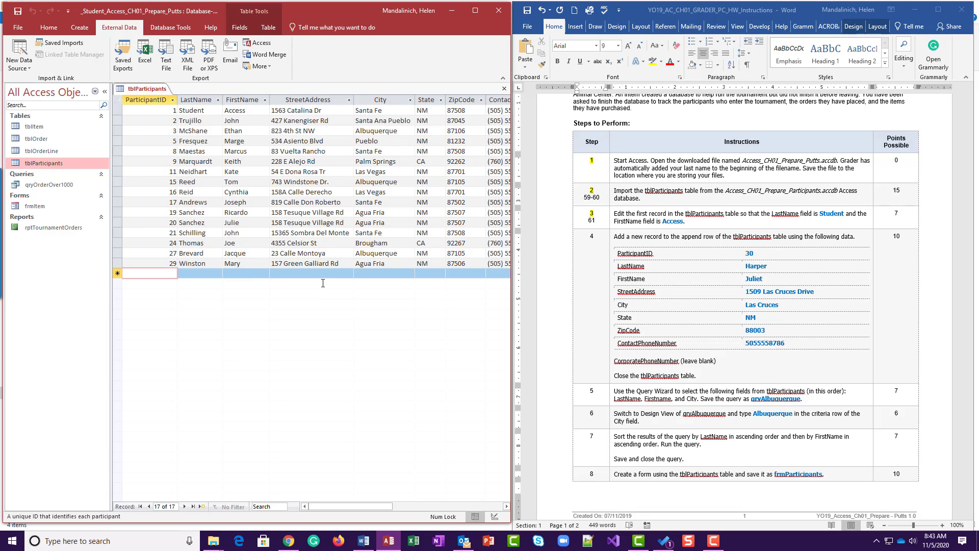
In the new tblParticipants record, enter the participant ID, last name, first name and street address given in instruction step 4.
{"action": "type", "text": "30"}
{"action": "key", "text": "Tab"}
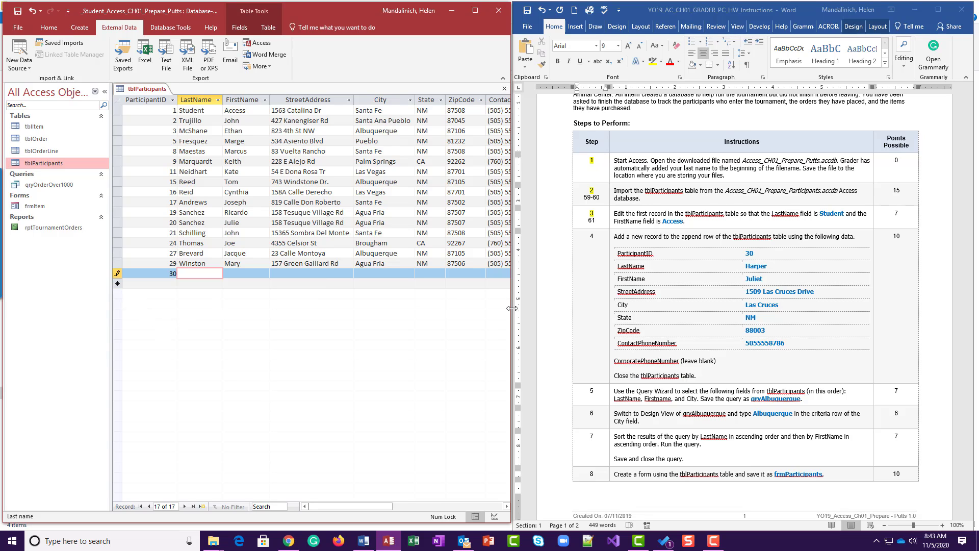
{"action": "type", "text": "Harper"}
{"action": "key", "text": "Tab"}
{"action": "type", "text": "Ju"}
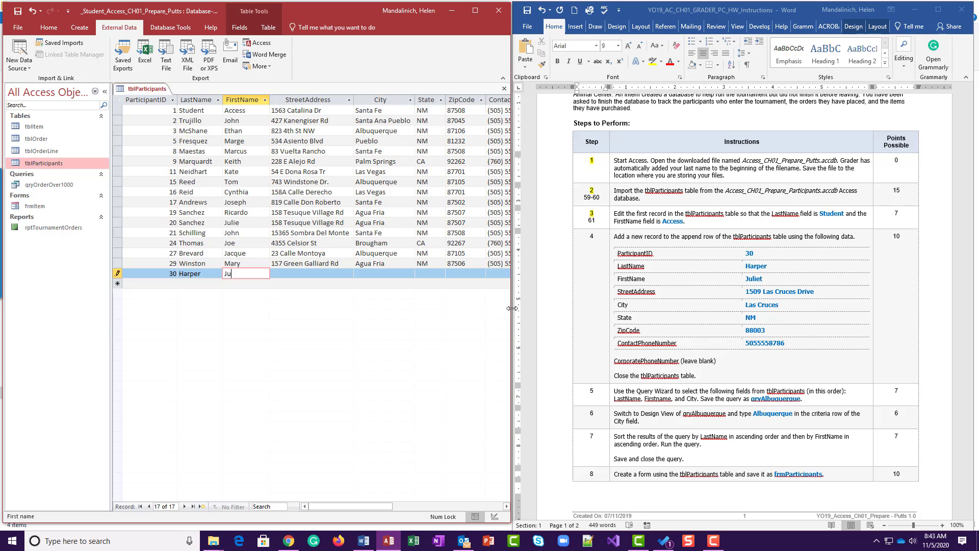
{"action": "type", "text": "liet"}
{"action": "key", "text": "Tab"}
{"action": "type", "text": "1"}
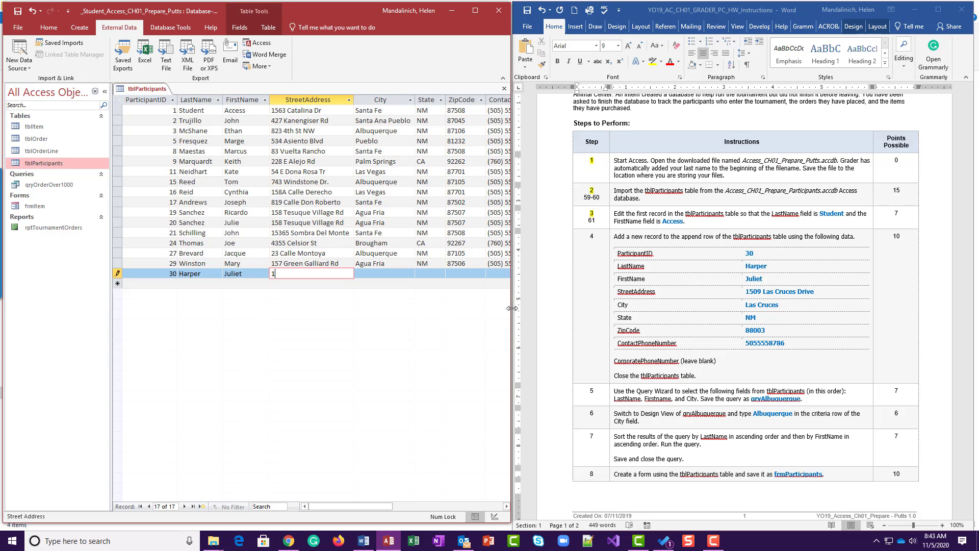
{"action": "type", "text": "509 Las Cruces Drive"}
{"action": "key", "text": "Tab"}
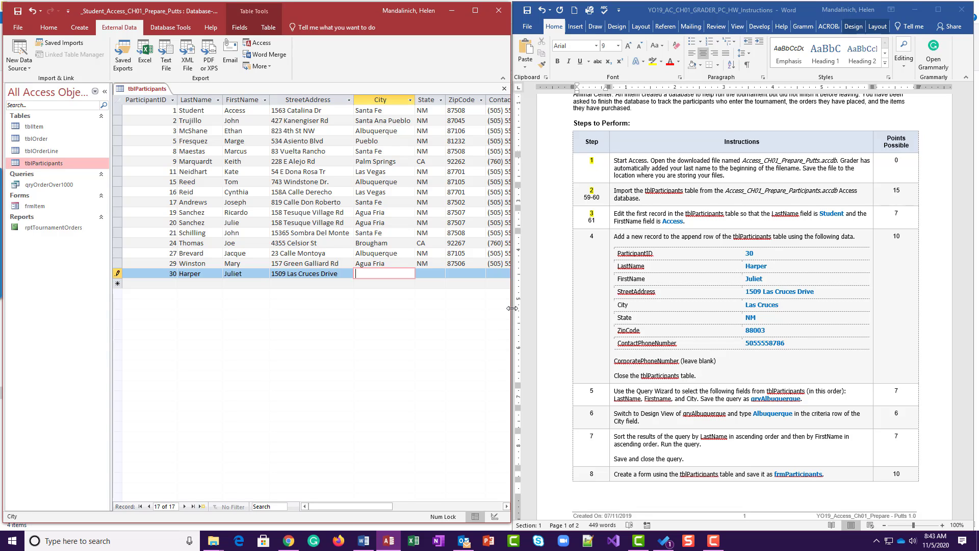
Complete the new record's city, state, ZIP code and contact phone number, leaving CorporatePhoneNumber blank, and close the tblParticipants table.
{"action": "type", "text": "Las Cruces"}
{"action": "key", "text": "Tab"}
{"action": "type", "text": "NM"}
{"action": "key", "text": "Tab"}
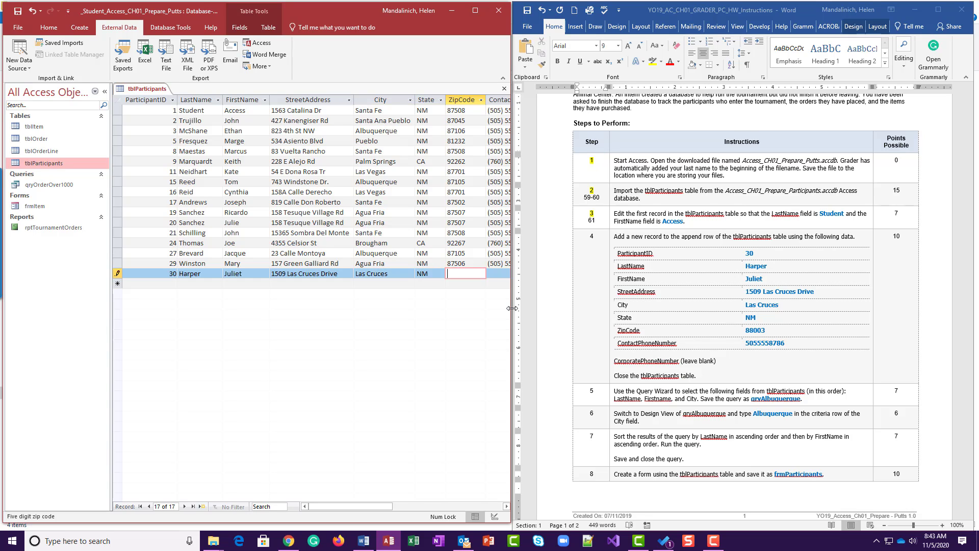
{"action": "type", "text": "88003"}
{"action": "key", "text": "Tab"}
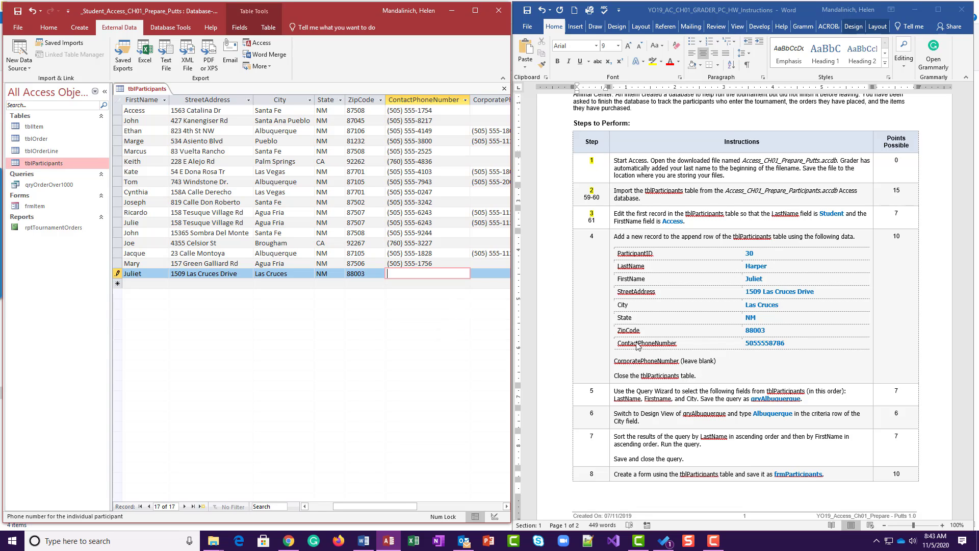
{"action": "type", "text": "5"}
{"action": "type", "text": "05) 555-8786"}
{"action": "key", "text": "Tab"}
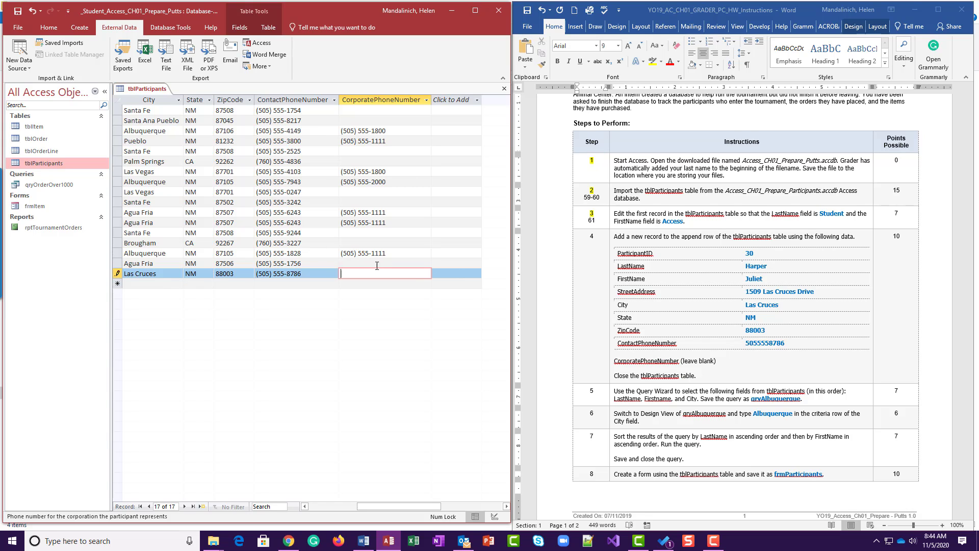
{"action": "key", "text": "Tab"}
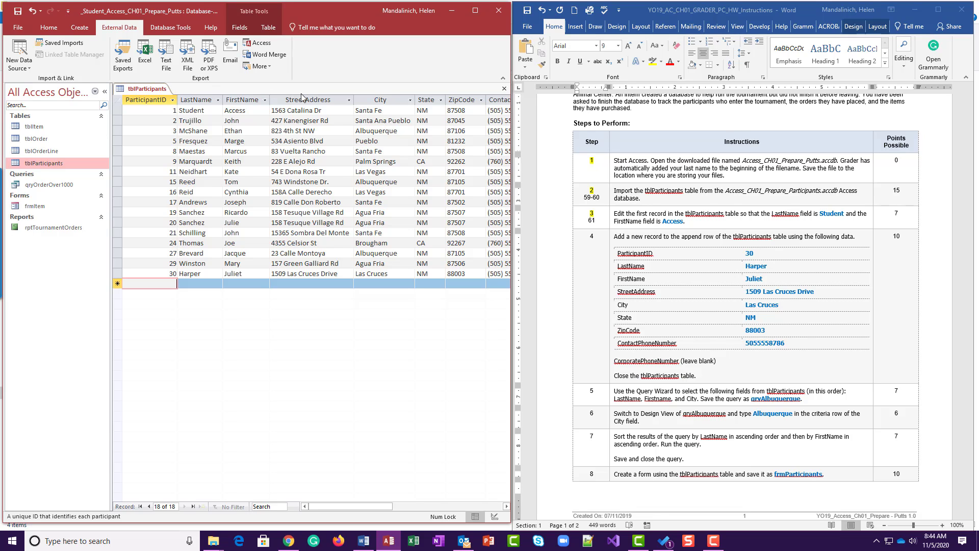
{"action": "left_click", "coordinate": [505, 90]}
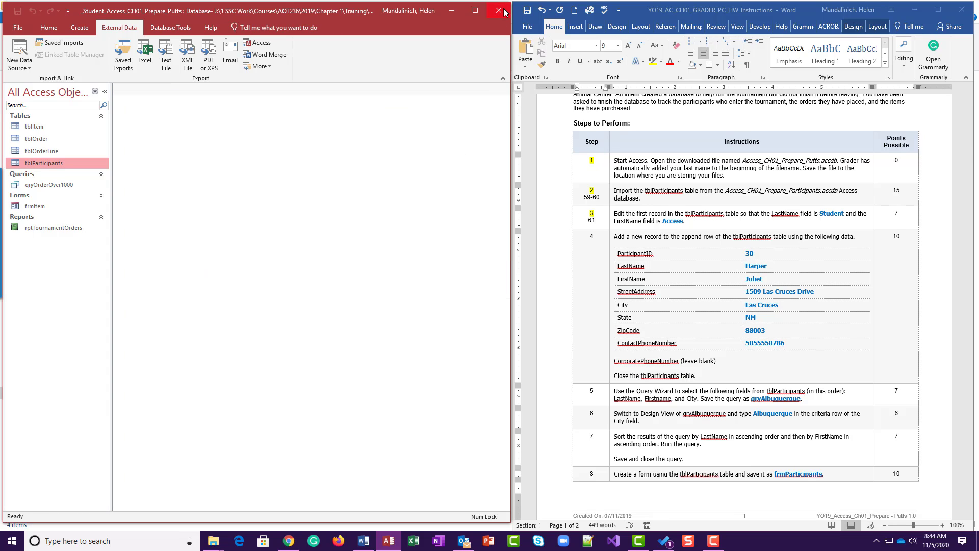
In the Word instructions table, add the note 62-64 on a new line below step number 4 and highlight the 4 in yellow.
{"action": "left_click", "coordinate": [599, 236]}
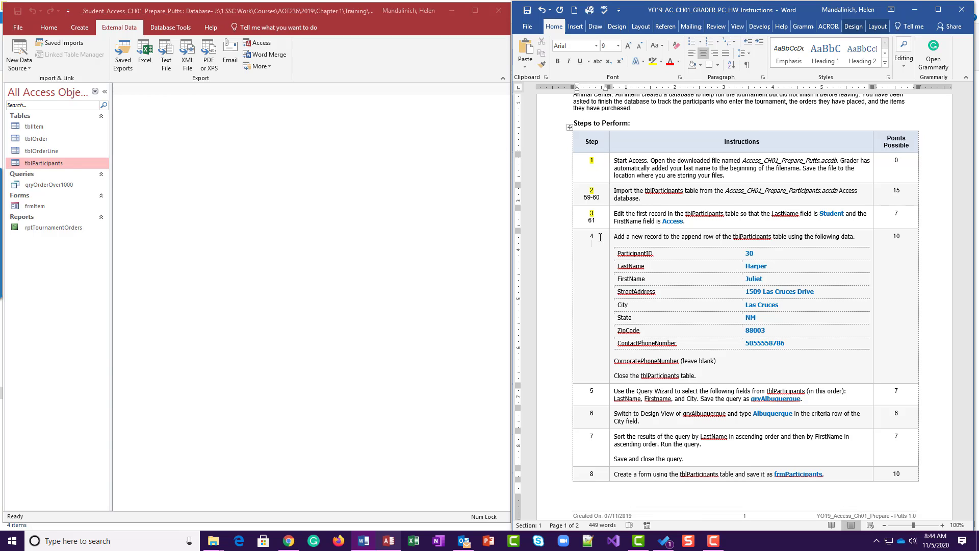
{"action": "type", "text": "62-64"}
{"action": "left_click_drag", "start_coordinate": [594, 229], "coordinate": [598, 237]}
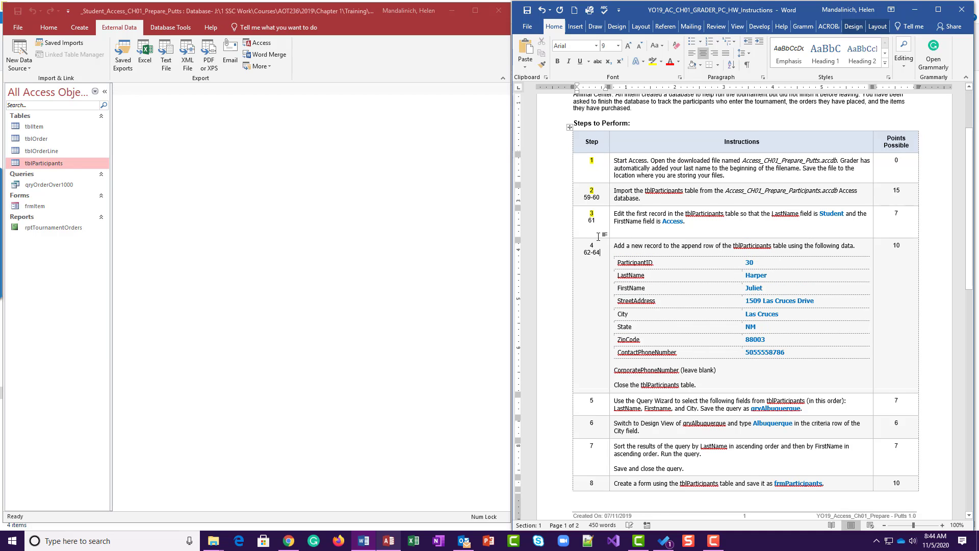
{"action": "left_click", "coordinate": [598, 231]}
{"action": "key", "text": "ctrl+z"}
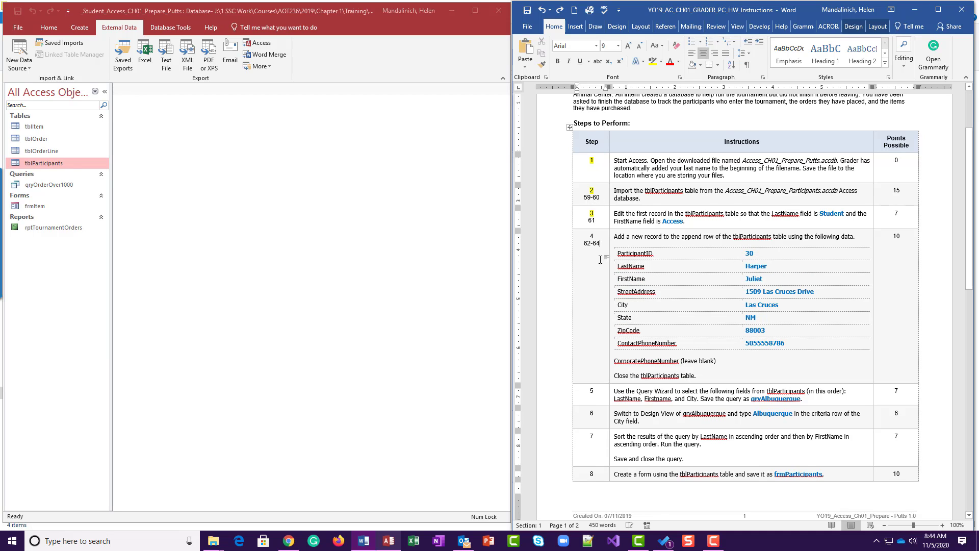
{"action": "left_click_drag", "start_coordinate": [595, 236], "coordinate": [589, 236]}
{"action": "left_click", "coordinate": [652, 62]}
Add the note 69-71 on a new line below step number 5 in the Word instructions table.
{"action": "scroll", "coordinate": [638, 352], "scroll_direction": "down", "scroll_amount": 3}
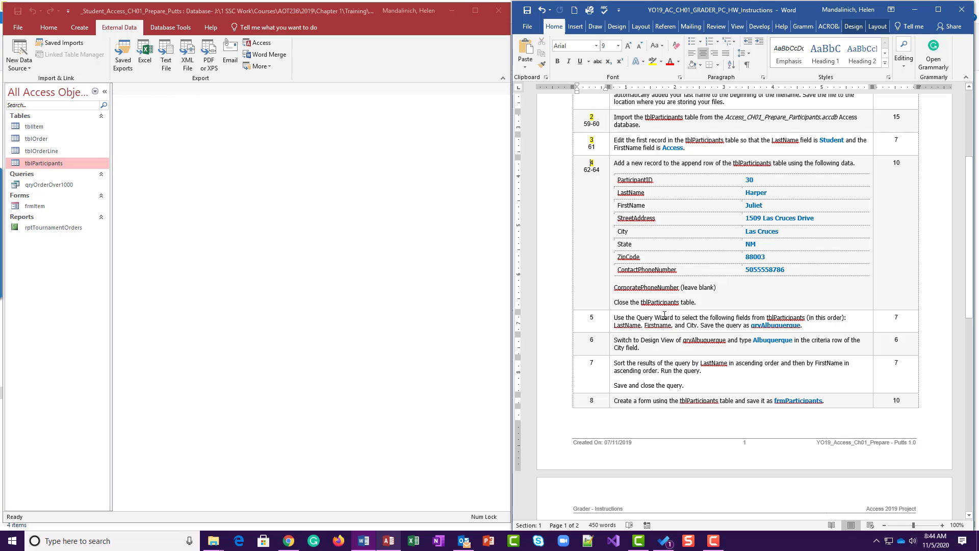
{"action": "scroll", "coordinate": [657, 348], "scroll_direction": "down", "scroll_amount": 1}
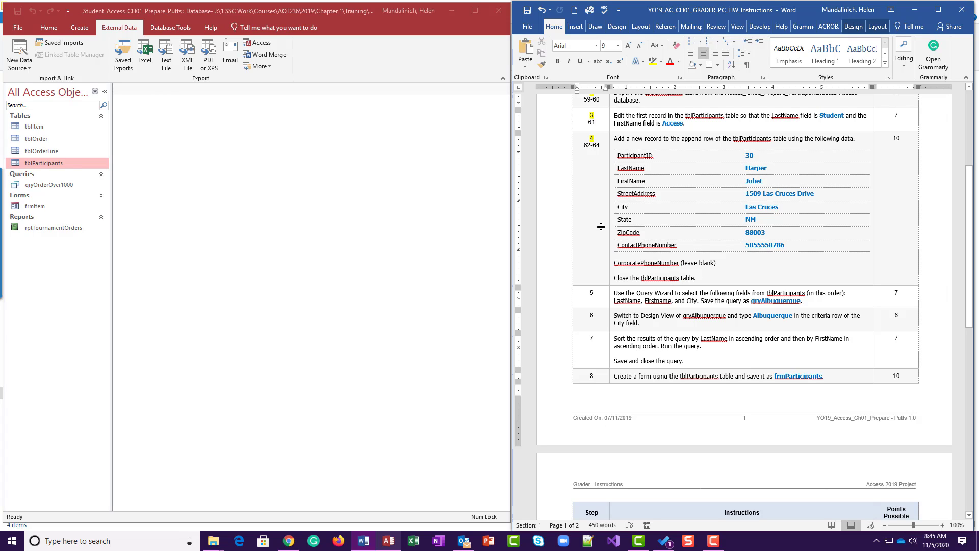
{"action": "left_click", "coordinate": [87, 29]}
{"action": "left_click", "coordinate": [87, 29]}
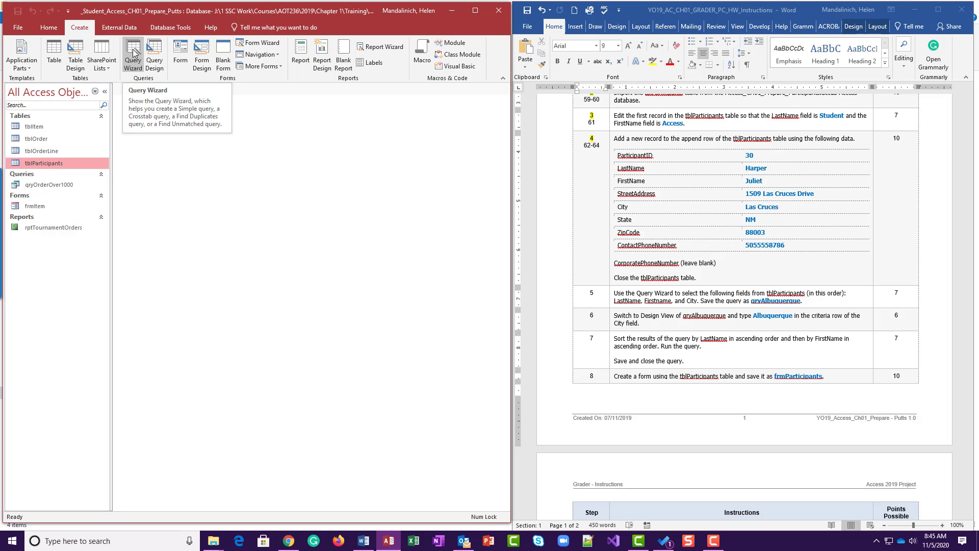
{"action": "left_click", "coordinate": [599, 294]}
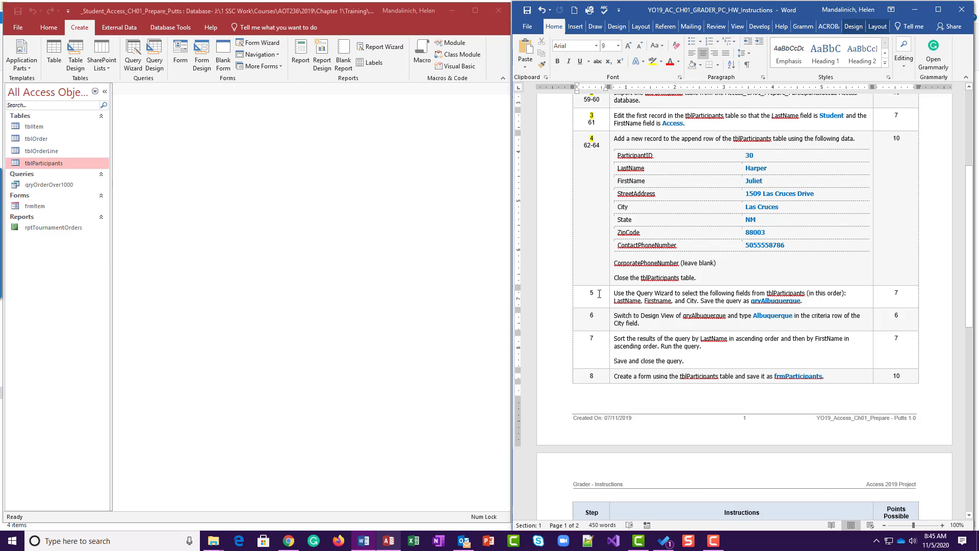
{"action": "type", "text": "6"}
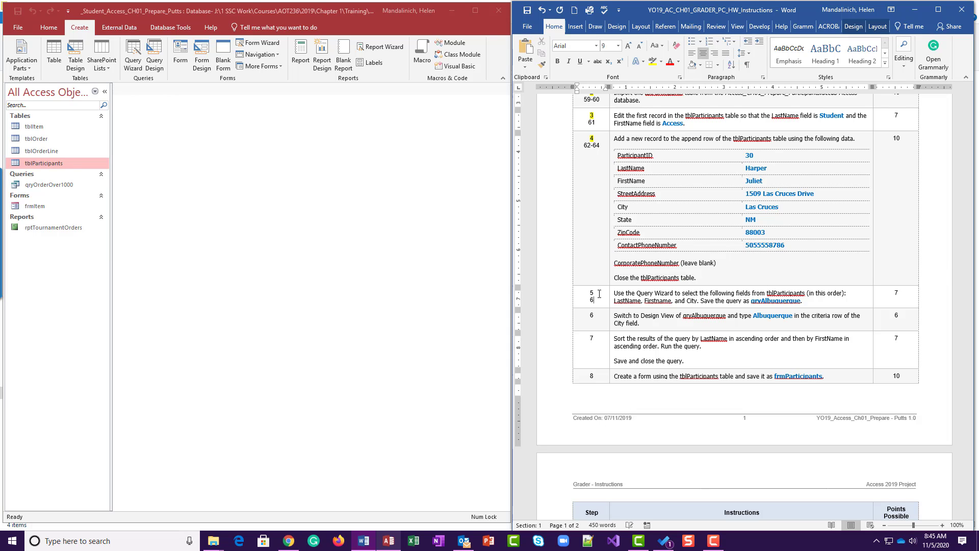
{"action": "type", "text": "9-71"}
In Access, start a Simple Query Wizard on tblParticipants and add the fields LastName, FirstName and City in that order.
{"action": "left_click", "coordinate": [132, 60]}
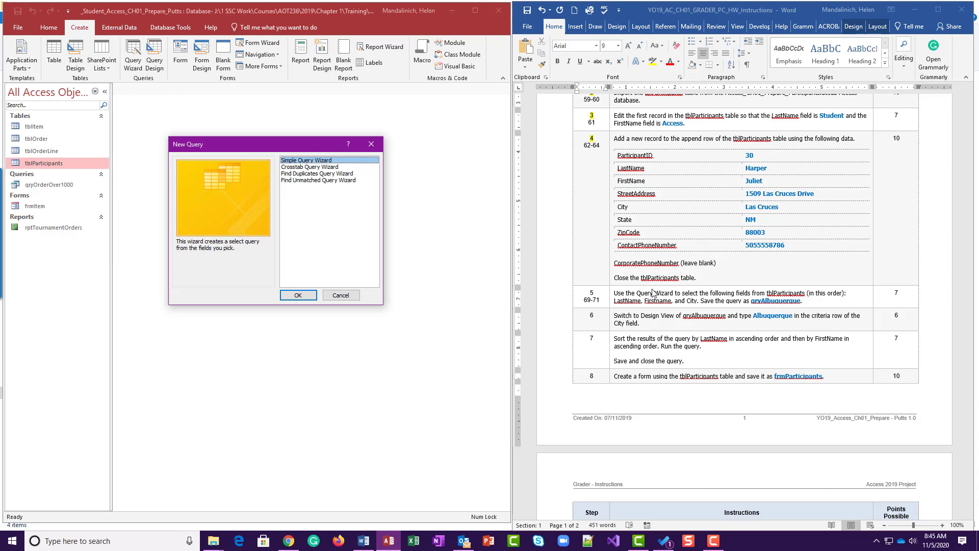
{"action": "left_click", "coordinate": [311, 298]}
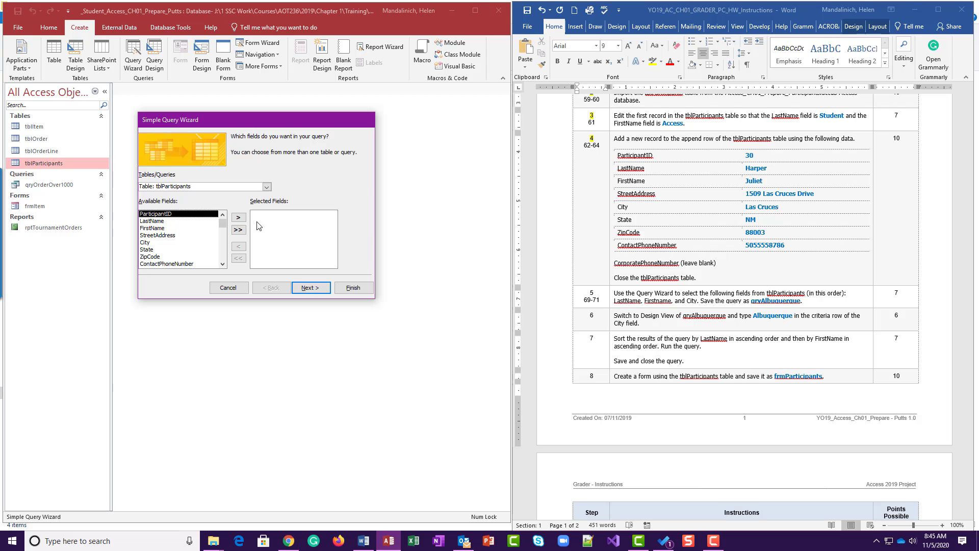
{"action": "left_click_drag", "start_coordinate": [265, 124], "coordinate": [325, 119]}
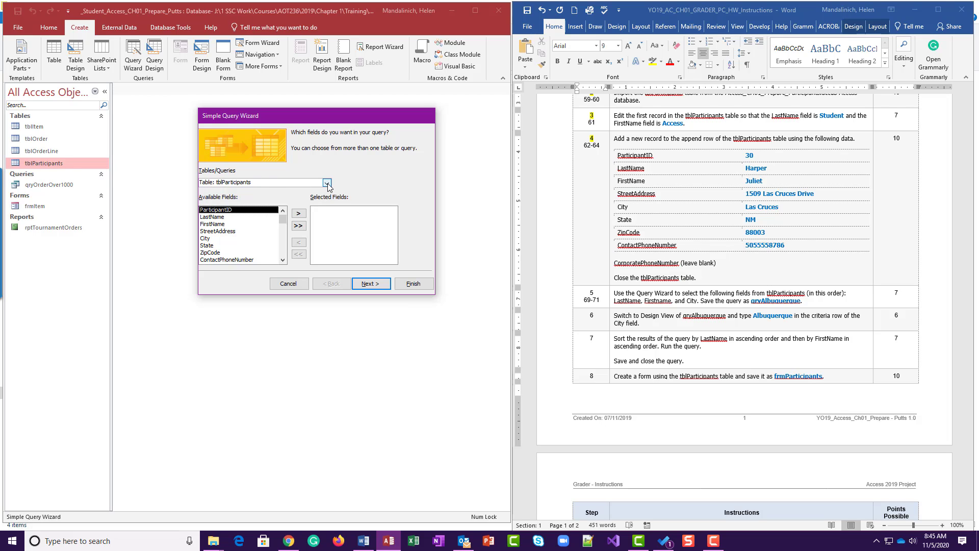
{"action": "left_click", "coordinate": [327, 183]}
{"action": "left_click", "coordinate": [328, 183]}
{"action": "double_click", "coordinate": [213, 217]}
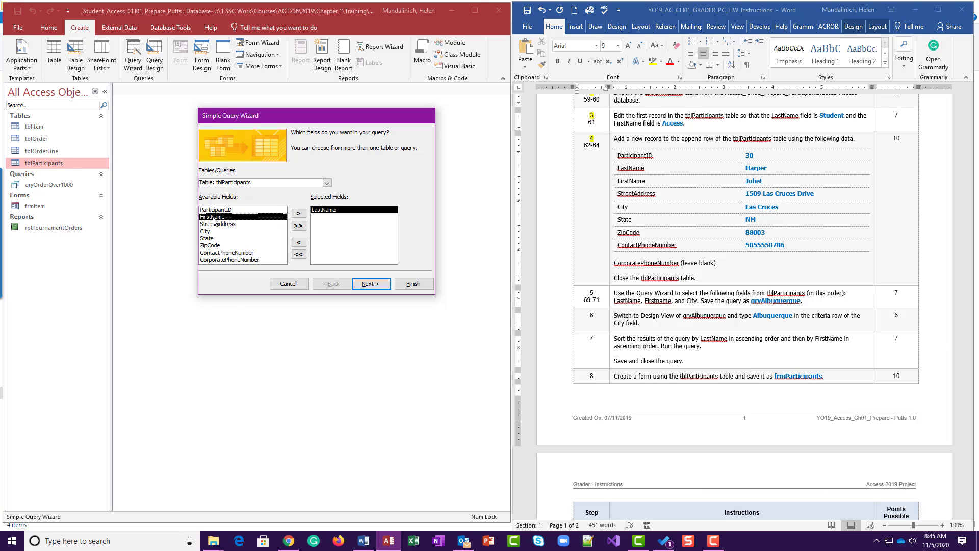
{"action": "double_click", "coordinate": [215, 217]}
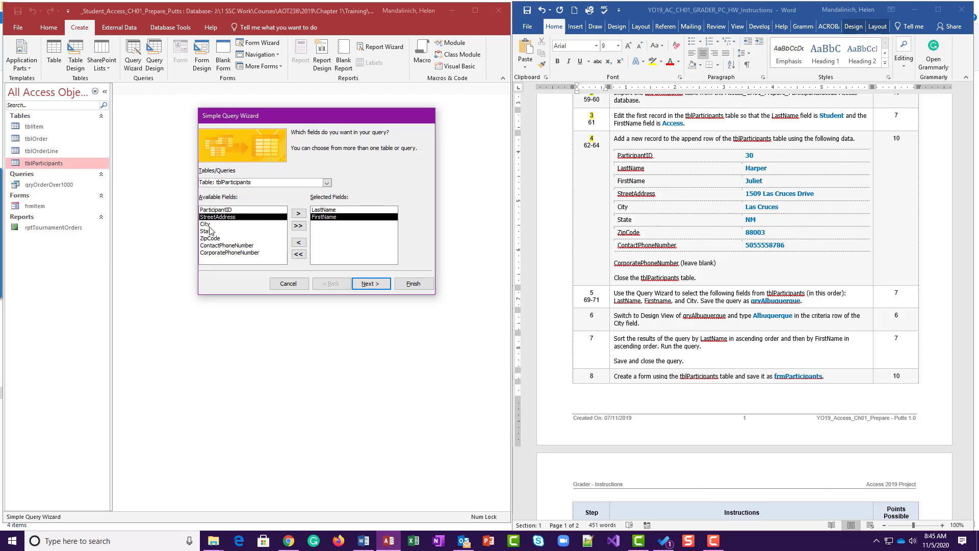
{"action": "double_click", "coordinate": [210, 225]}
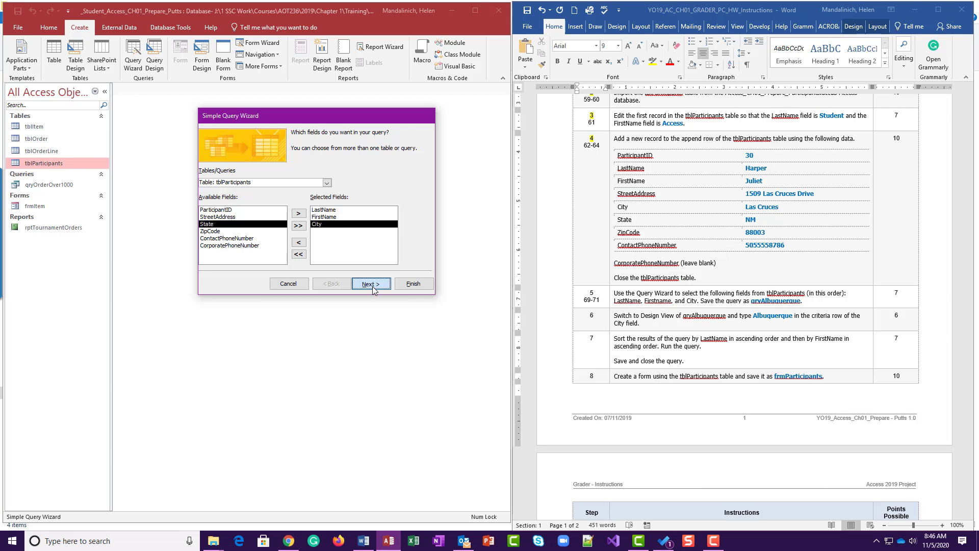
Title the query qryAlbuquerque and finish the wizard, opening the query to view its information.
{"action": "left_click", "coordinate": [371, 283]}
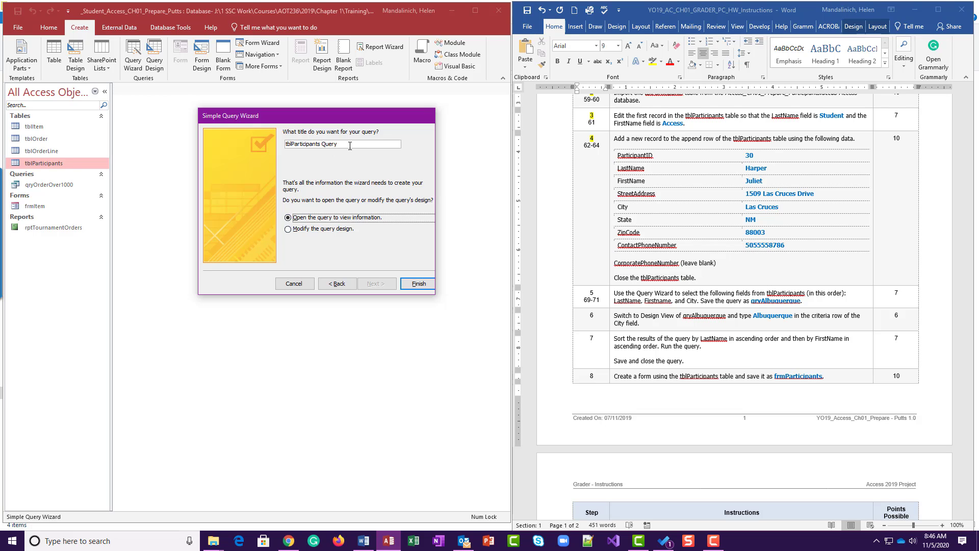
{"action": "left_click_drag", "start_coordinate": [340, 145], "coordinate": [273, 143]}
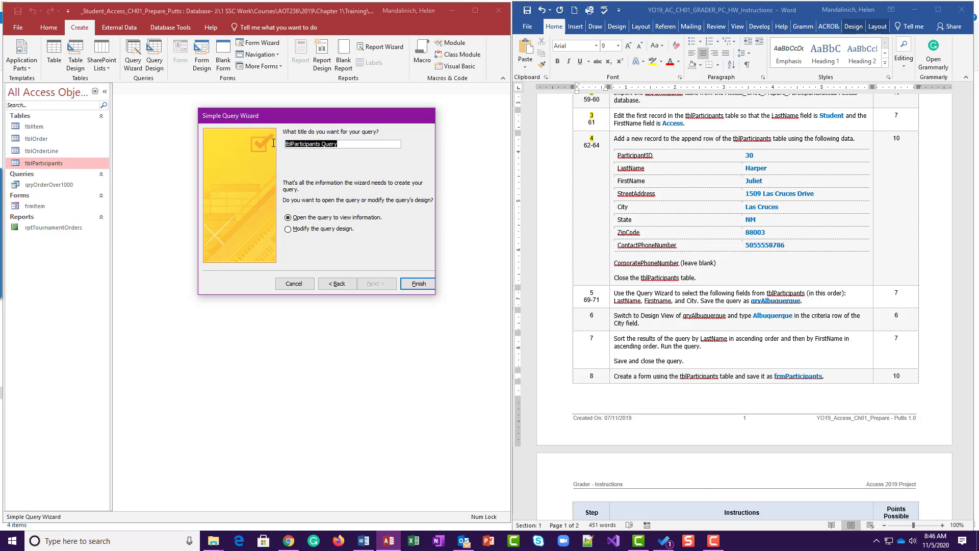
{"action": "type", "text": "qryAlbuquerque"}
{"action": "left_click", "coordinate": [406, 289]}
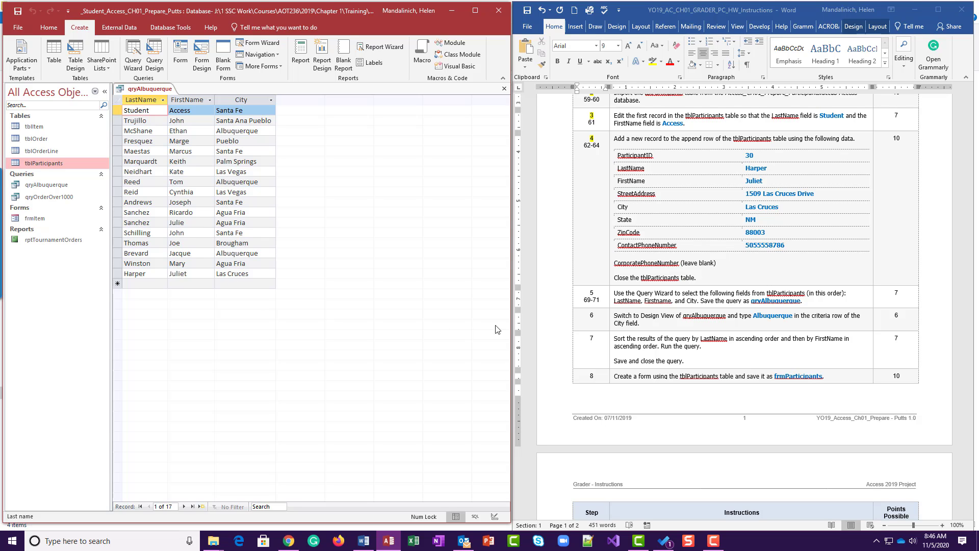
In the Word instructions, highlight step number 5 in yellow and add the note 72-73 on a new line below step number 6.
{"action": "left_click", "coordinate": [592, 295]}
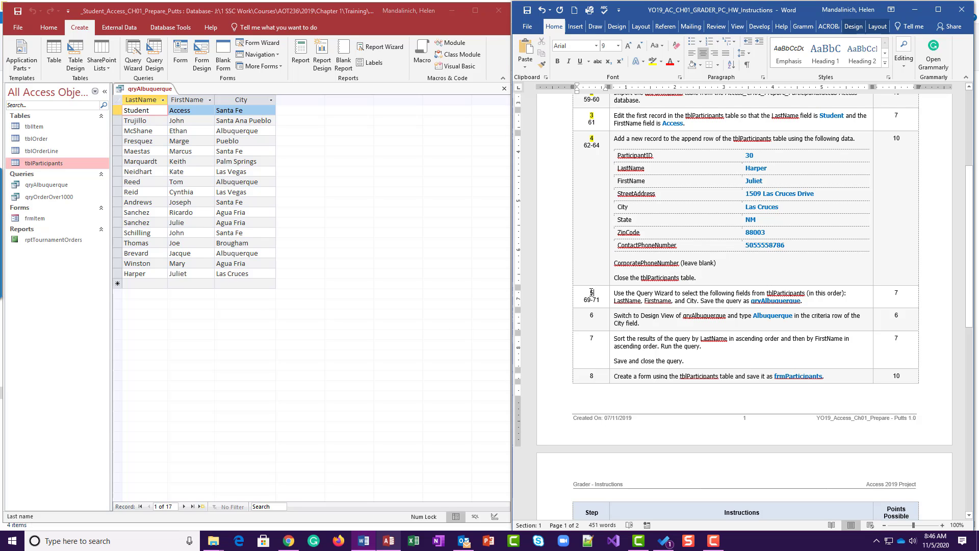
{"action": "left_click", "coordinate": [652, 60]}
{"action": "left_click", "coordinate": [328, 241]}
{"action": "left_click", "coordinate": [606, 317]}
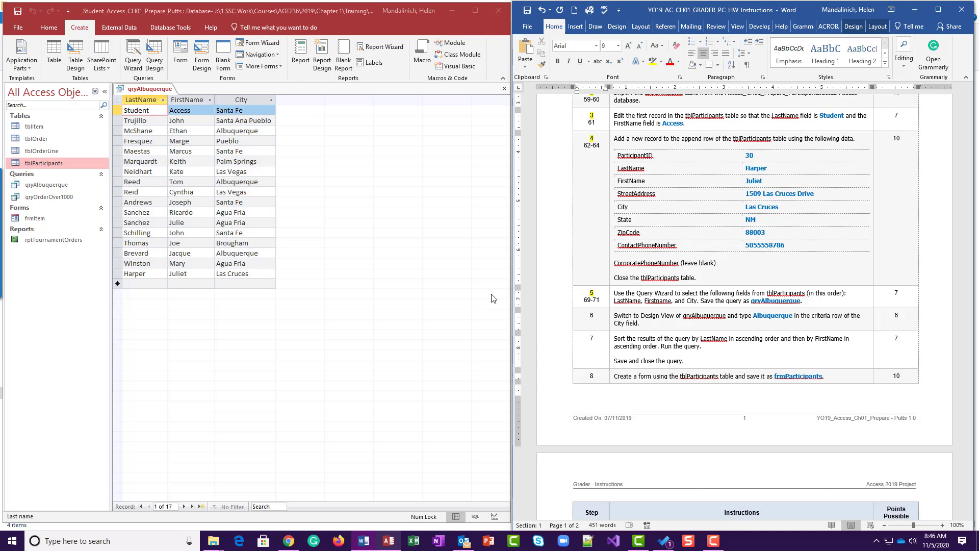
{"action": "type", "text": "2-73"}
Switch qryAlbuquerque in Access back and forth between Datasheet View and Design View, ending in Design View.
{"action": "left_click", "coordinate": [49, 29]}
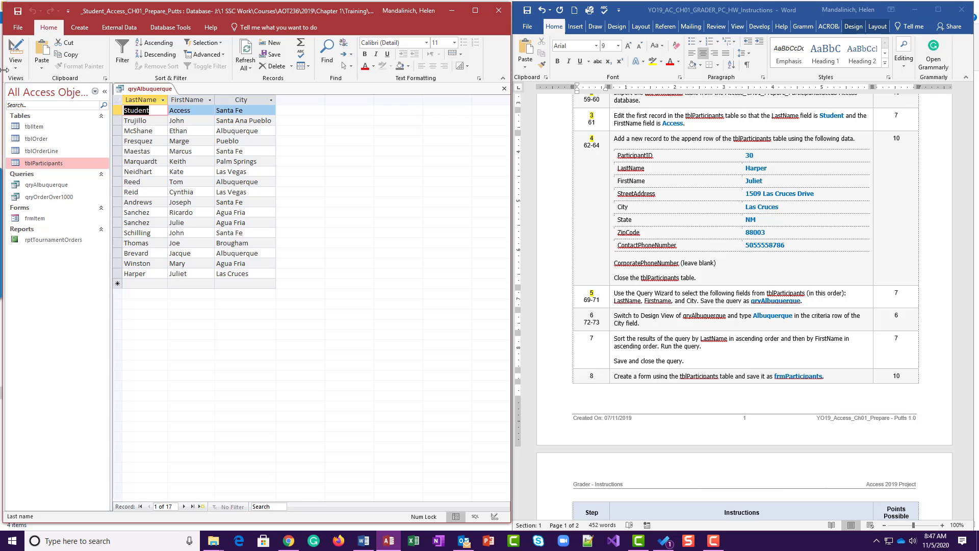
{"action": "left_click", "coordinate": [14, 49]}
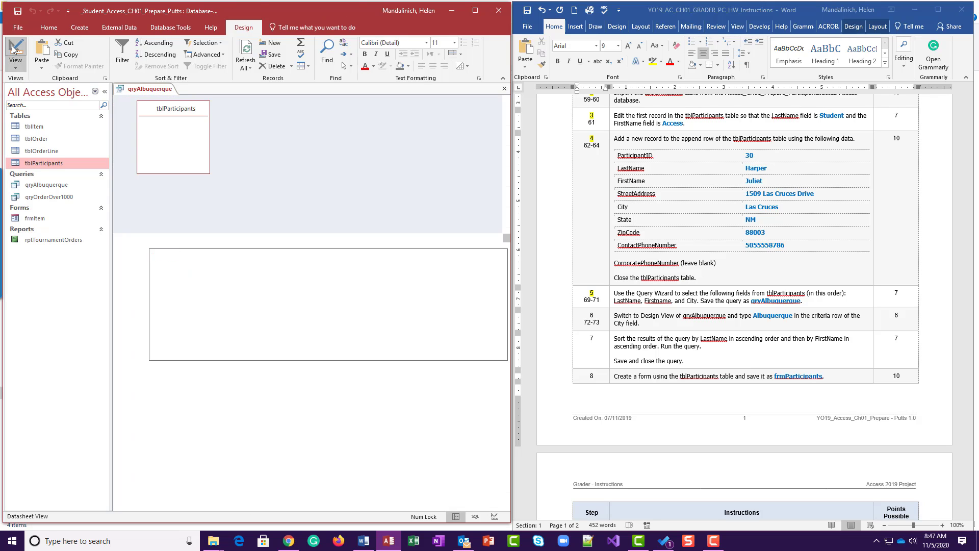
{"action": "left_click", "coordinate": [14, 49]}
{"action": "left_click", "coordinate": [13, 49]}
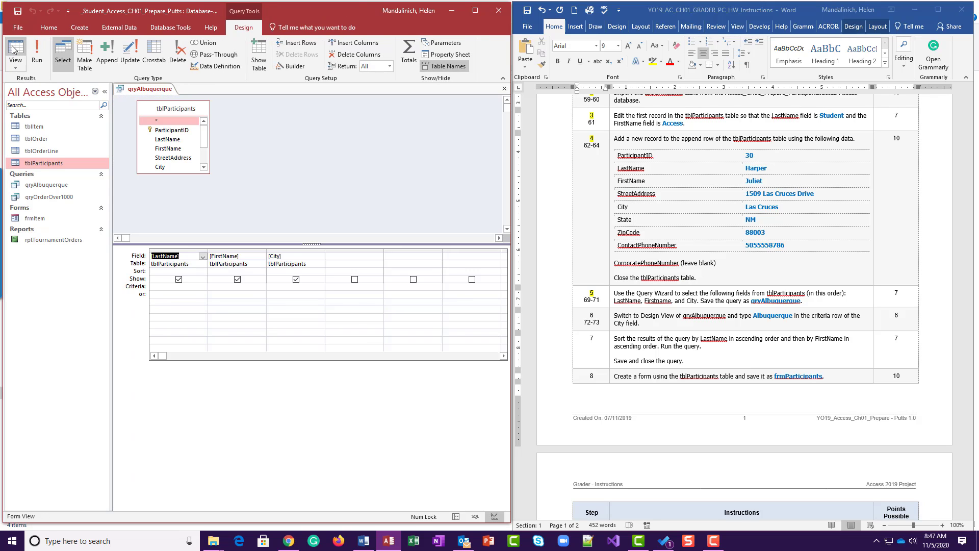
{"action": "left_click", "coordinate": [14, 49]}
{"action": "left_click", "coordinate": [14, 49]}
{"action": "left_click", "coordinate": [14, 49]}
{"action": "left_click", "coordinate": [14, 49]}
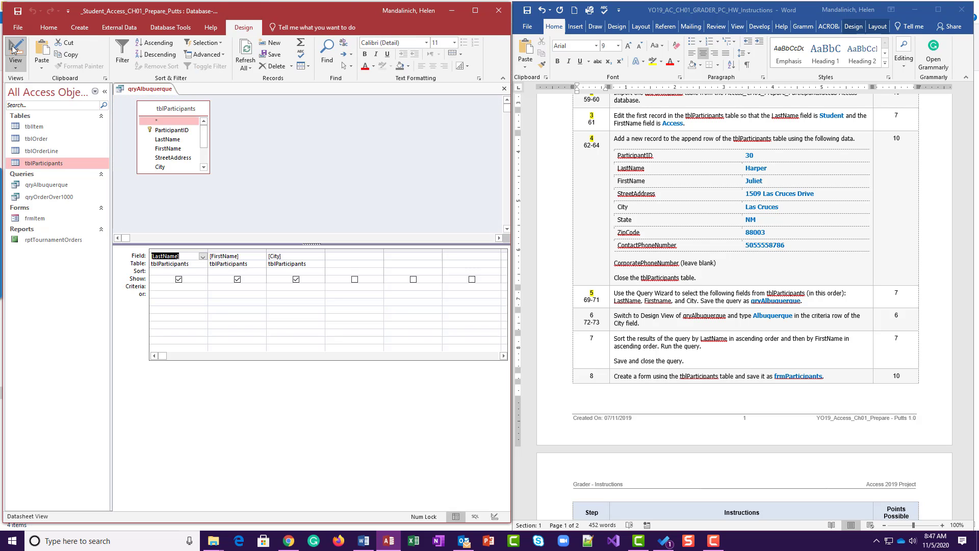
{"action": "left_click", "coordinate": [14, 49]}
{"action": "left_click", "coordinate": [14, 49]}
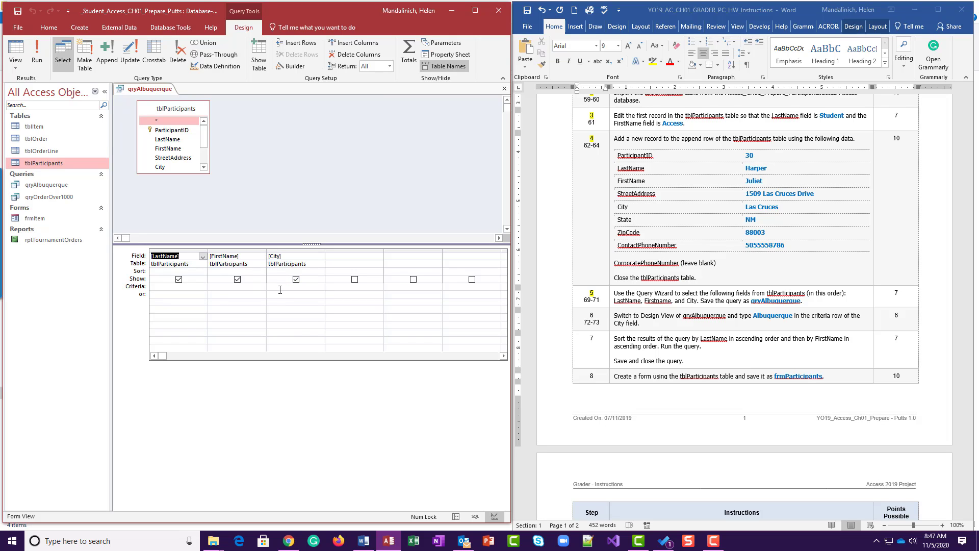
Set the City field's criteria to Albuquerque, run the query, and return to Design View.
{"action": "left_click", "coordinate": [280, 289]}
{"action": "type", "text": "Albuquerque"}
{"action": "key", "text": "Tab"}
{"action": "left_click", "coordinate": [37, 51]}
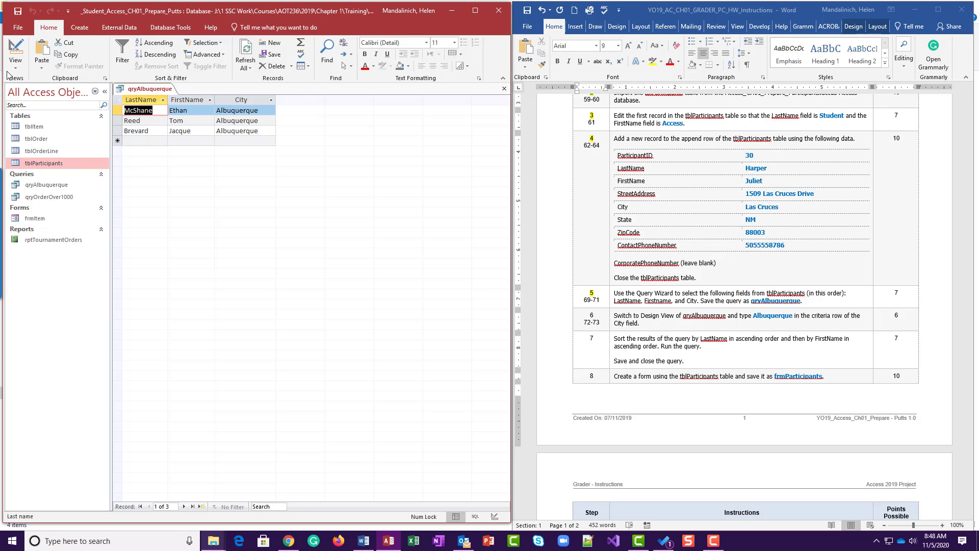
{"action": "left_click", "coordinate": [12, 53]}
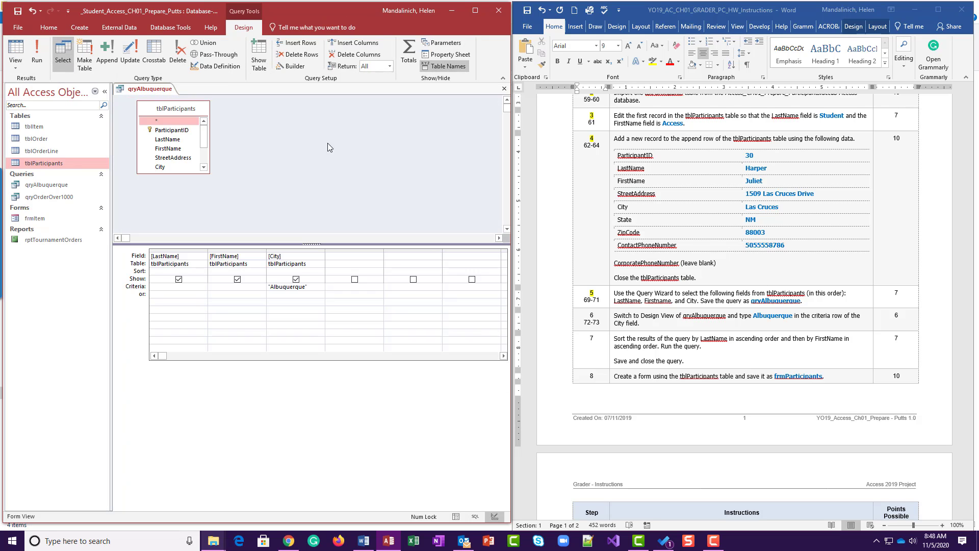
Switch to the Word instructions and highlight step number 6 in yellow.
{"action": "left_click", "coordinate": [595, 316]}
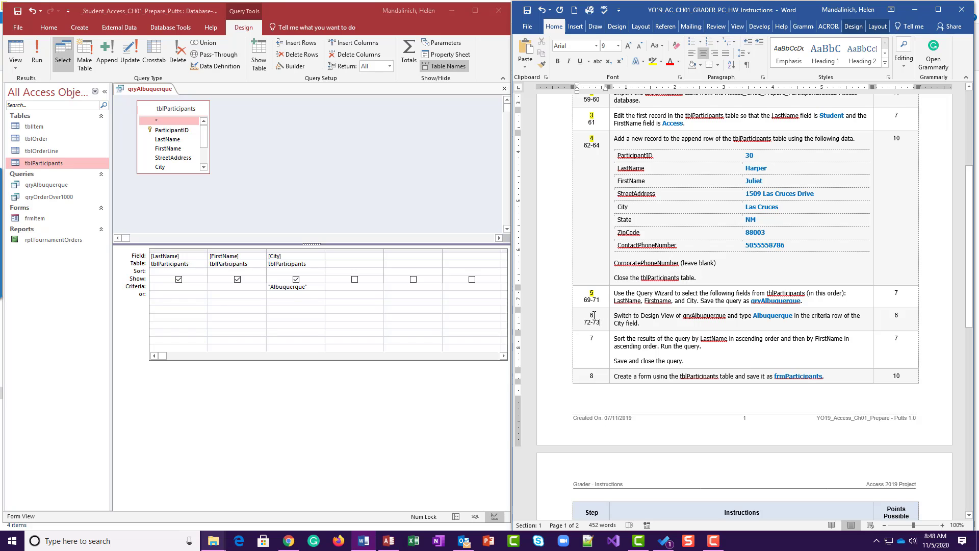
{"action": "left_click_drag", "start_coordinate": [595, 315], "coordinate": [588, 315]}
{"action": "left_click", "coordinate": [653, 61]}
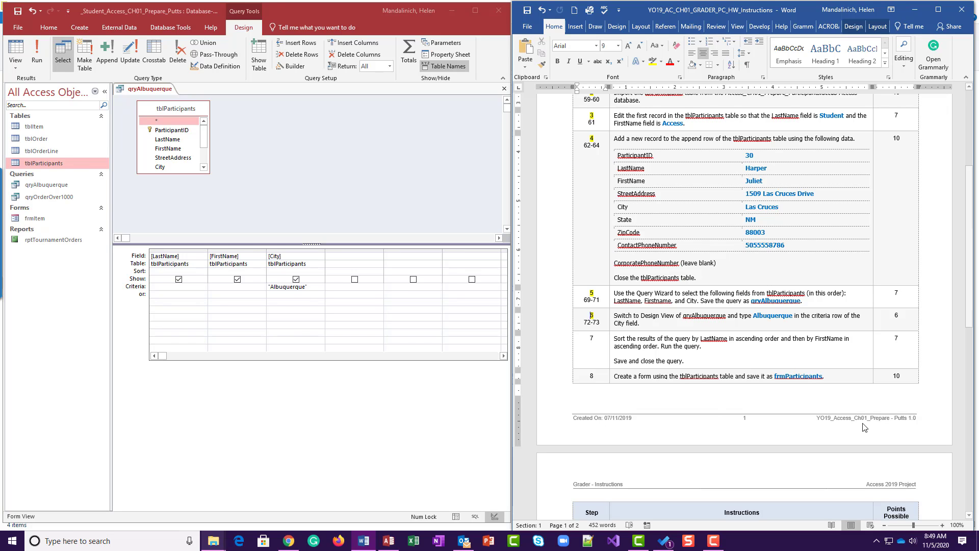
In Access, sort qryAlbuquerque by LastName and FirstName, both in ascending order, run the query, and close it.
{"action": "left_click", "coordinate": [241, 281]}
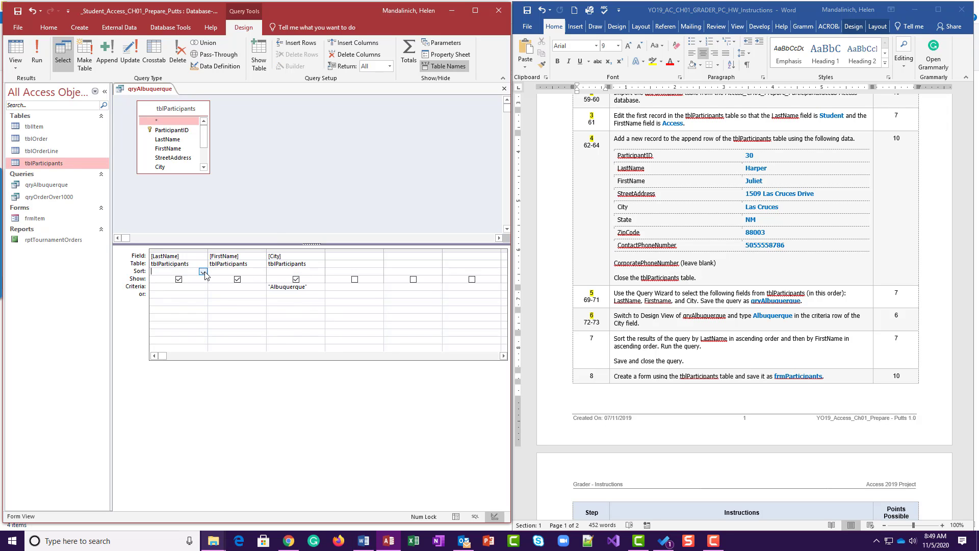
{"action": "left_click", "coordinate": [204, 271]}
{"action": "left_click", "coordinate": [203, 278]}
{"action": "left_click", "coordinate": [255, 273]}
{"action": "left_click", "coordinate": [261, 272]}
{"action": "left_click", "coordinate": [255, 278]}
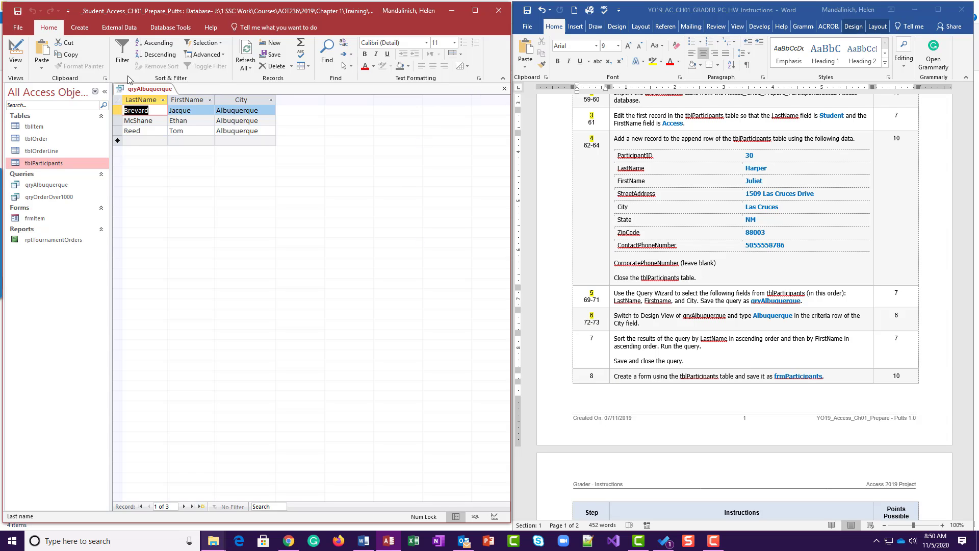
{"action": "left_click", "coordinate": [504, 88]}
In the Word instructions, highlight step number 7 in yellow and add the note 77-79 on a new line below it.
{"action": "left_click", "coordinate": [600, 338]}
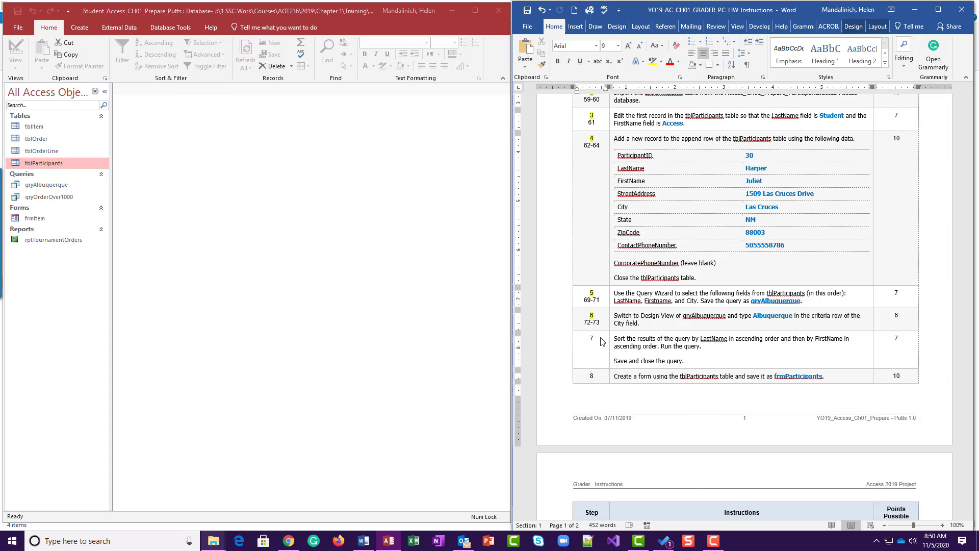
{"action": "double_click", "coordinate": [591, 338]}
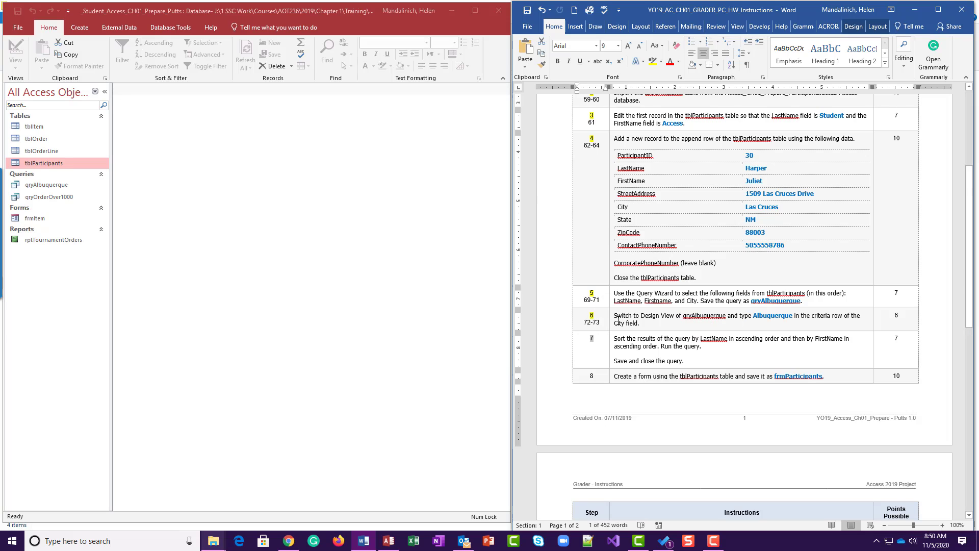
{"action": "left_click", "coordinate": [652, 62]}
{"action": "left_click", "coordinate": [599, 310]}
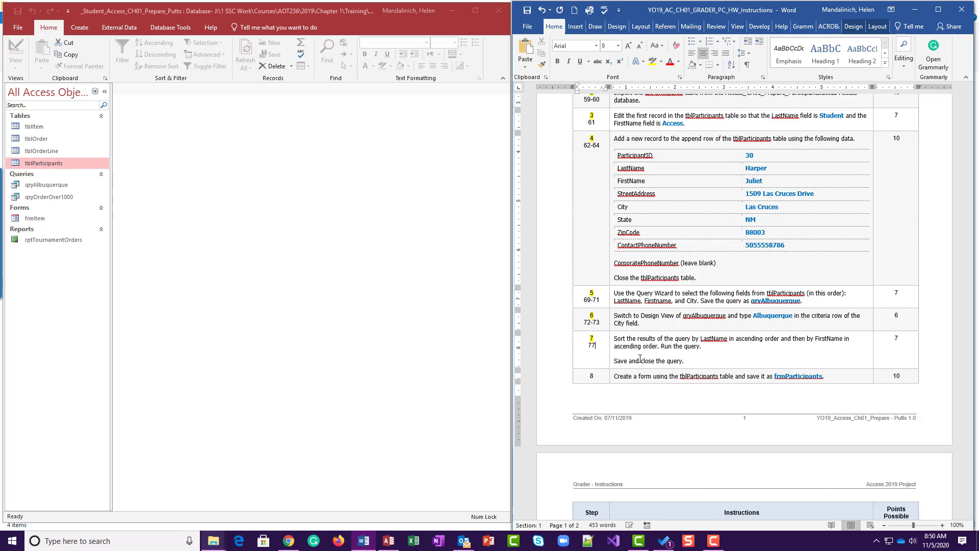
{"action": "type", "text": "7"}
{"action": "key", "text": "BackSpace"}
{"action": "type", "text": "-79"}
{"action": "scroll", "coordinate": [682, 359], "scroll_direction": "down", "scroll_amount": 2}
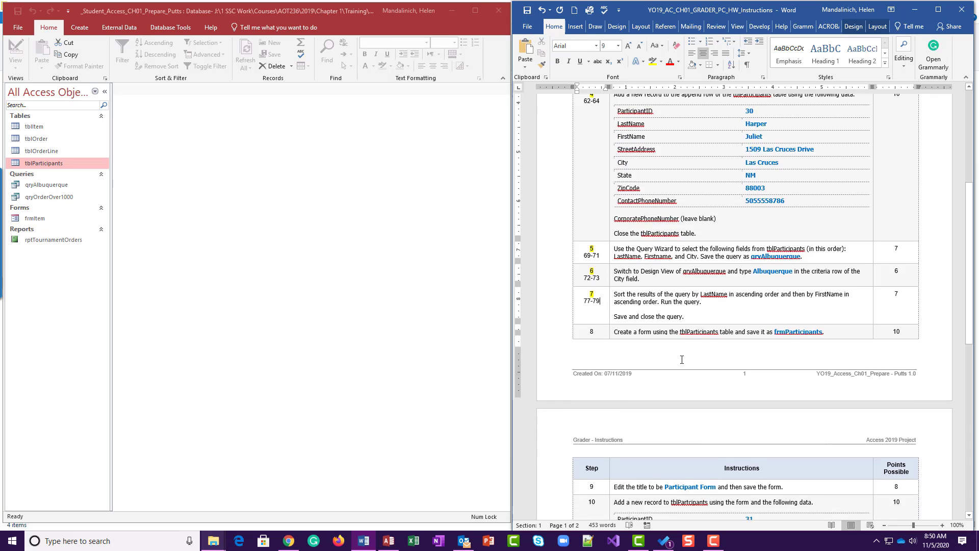
{"action": "scroll", "coordinate": [682, 359], "scroll_direction": "down", "scroll_amount": 8}
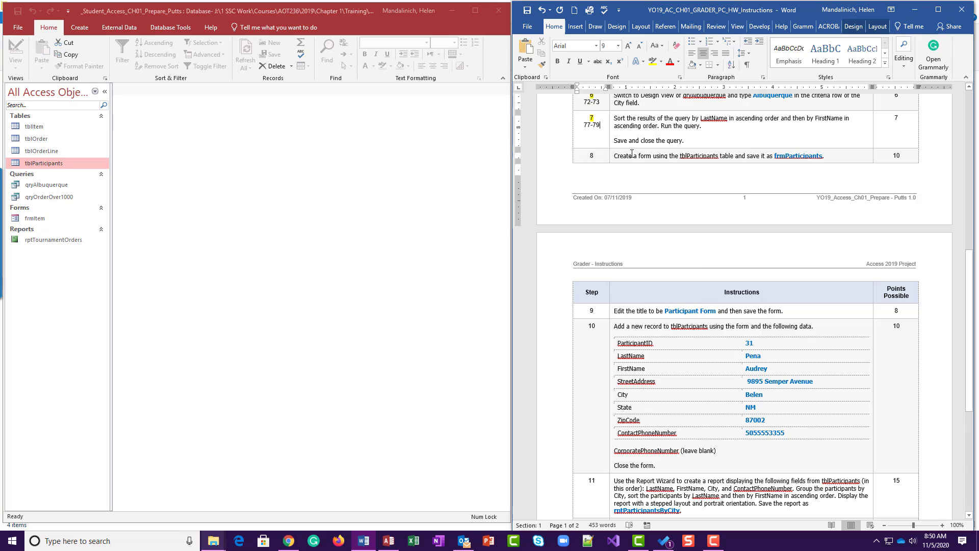
{"action": "scroll", "coordinate": [660, 237], "scroll_direction": "down", "scroll_amount": 7}
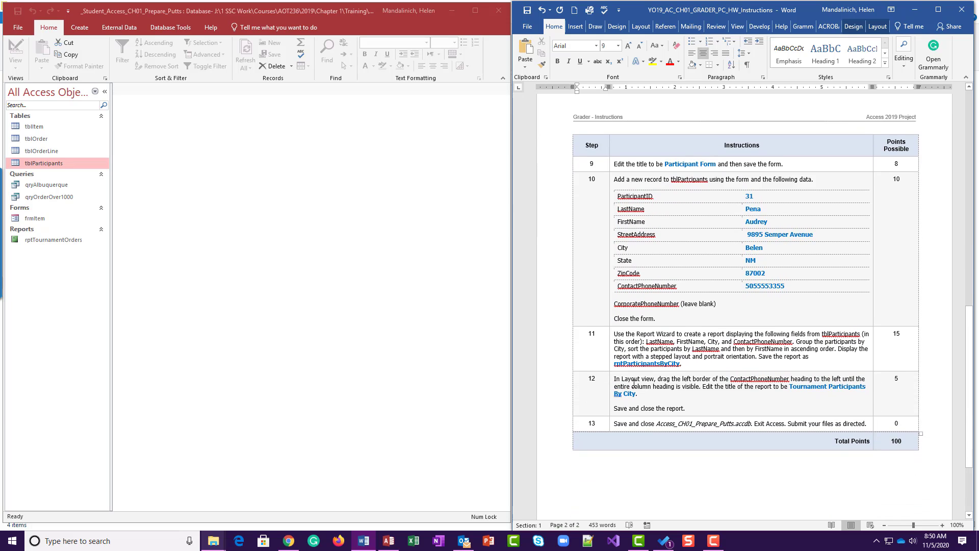